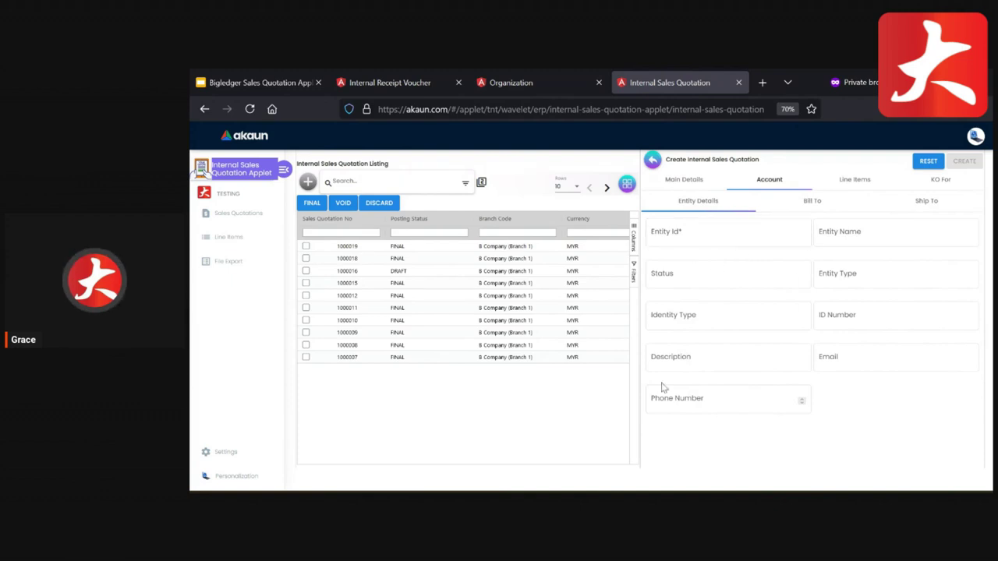
# - Select the third customer in the customer list as the account entity of the new internal sales quotation
pyautogui.click(709, 242)
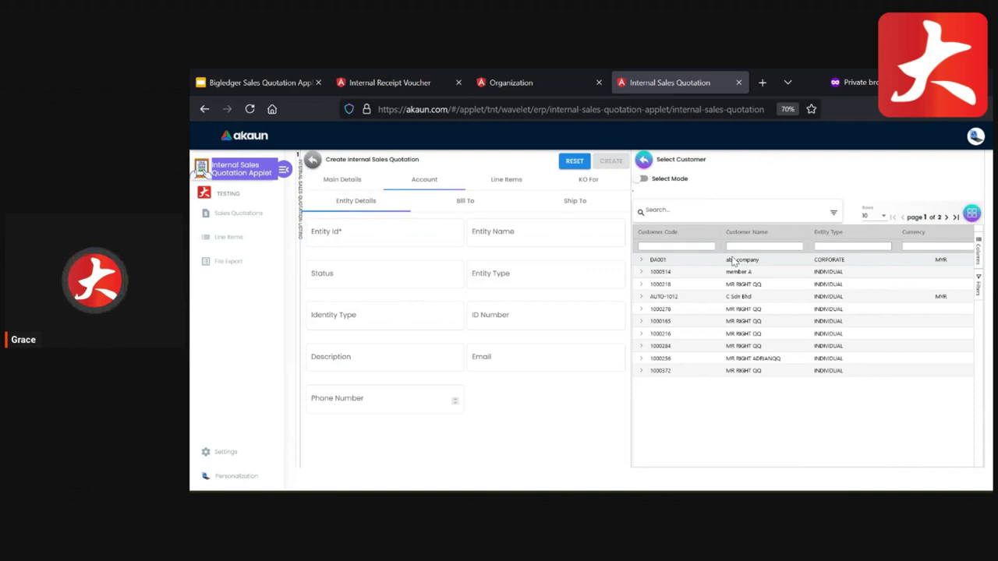
pyautogui.click(660, 180)
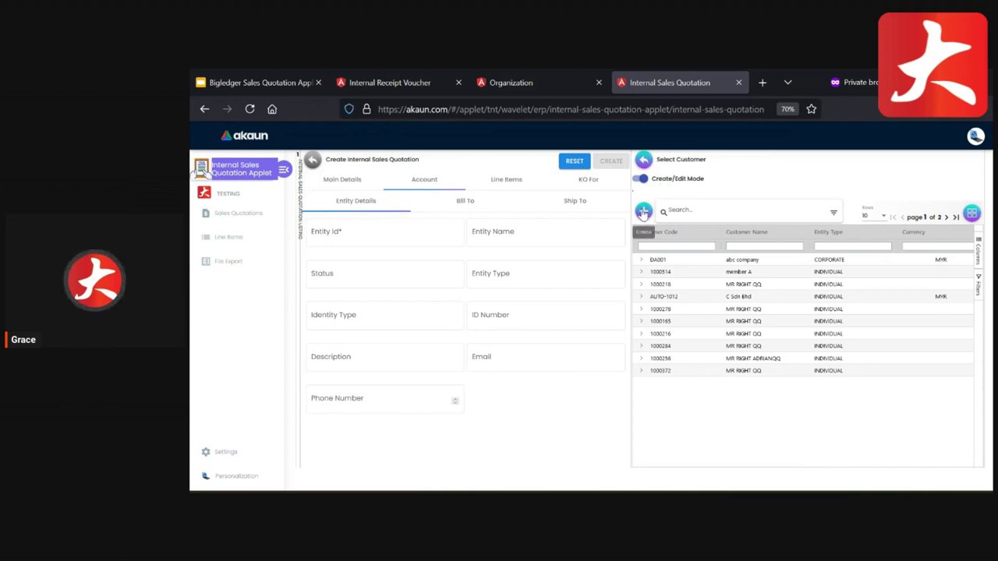
pyautogui.click(649, 182)
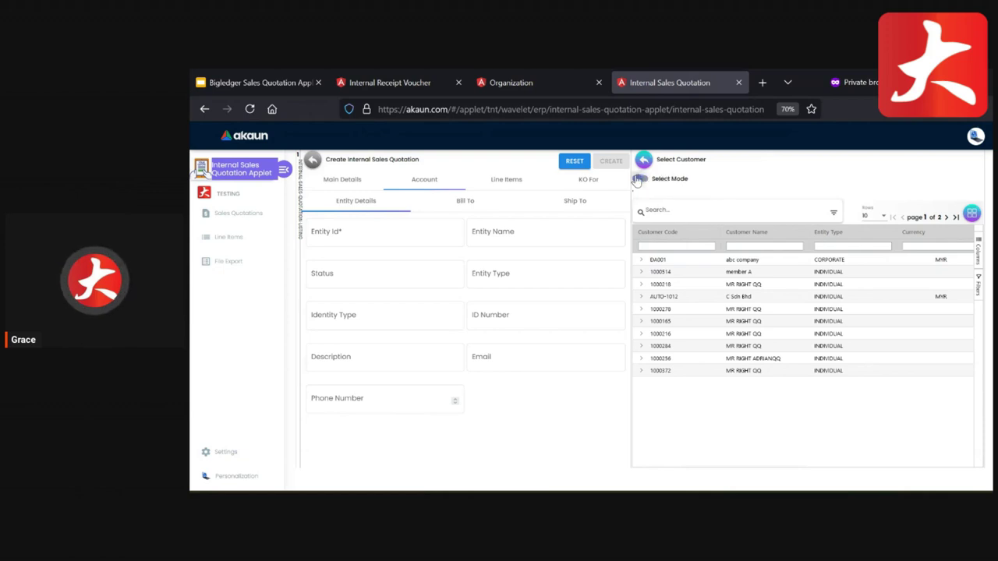
pyautogui.click(755, 286)
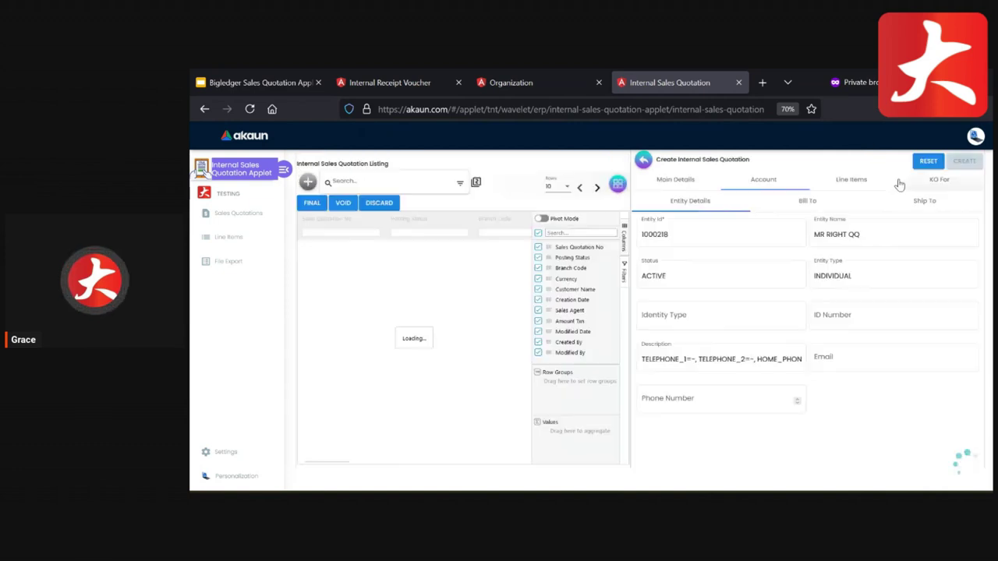
# - Look up the pricing scheme options for item P151L as a quotation line item, and return to the listing without adding it
pyautogui.click(888, 182)
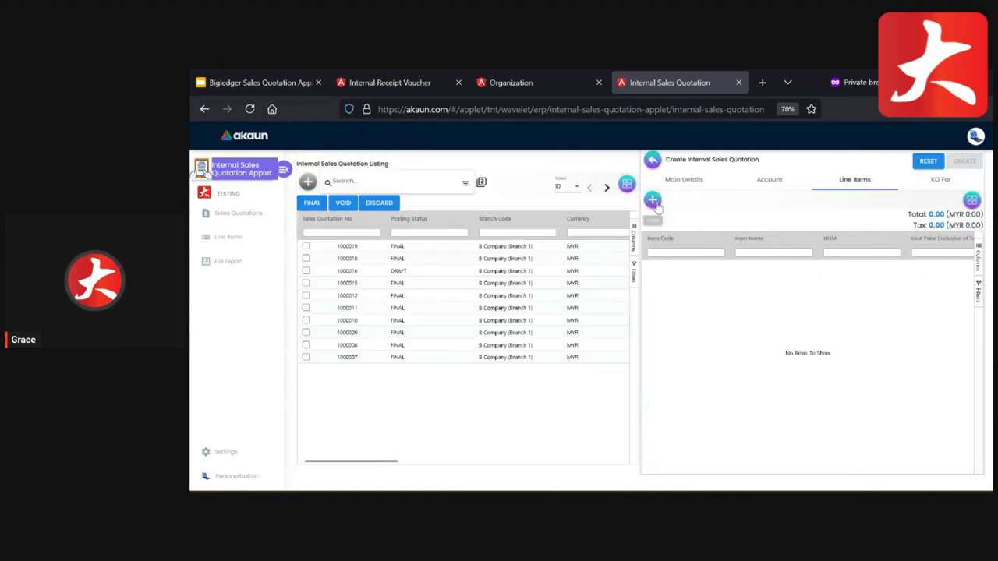
pyautogui.click(653, 201)
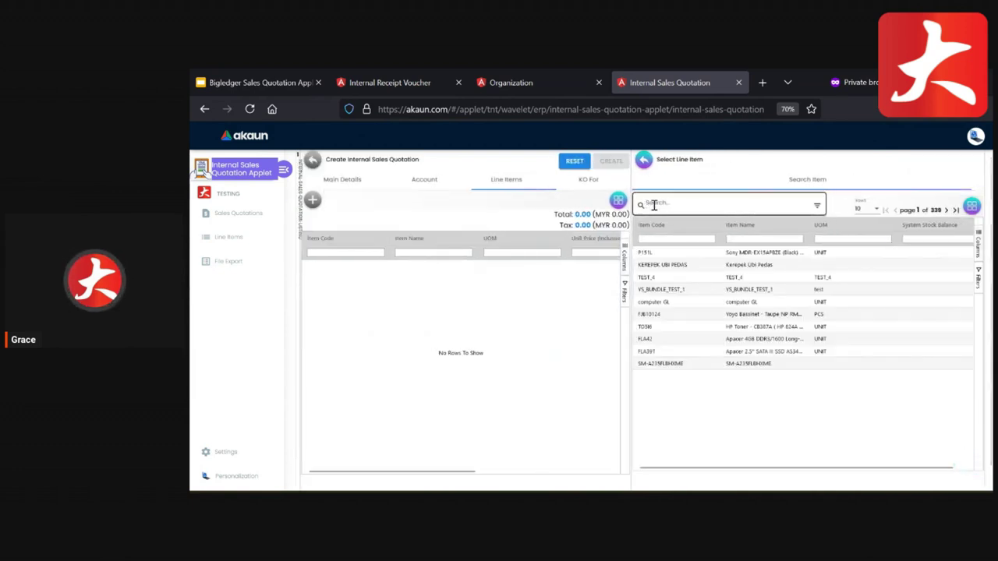
pyautogui.click(777, 255)
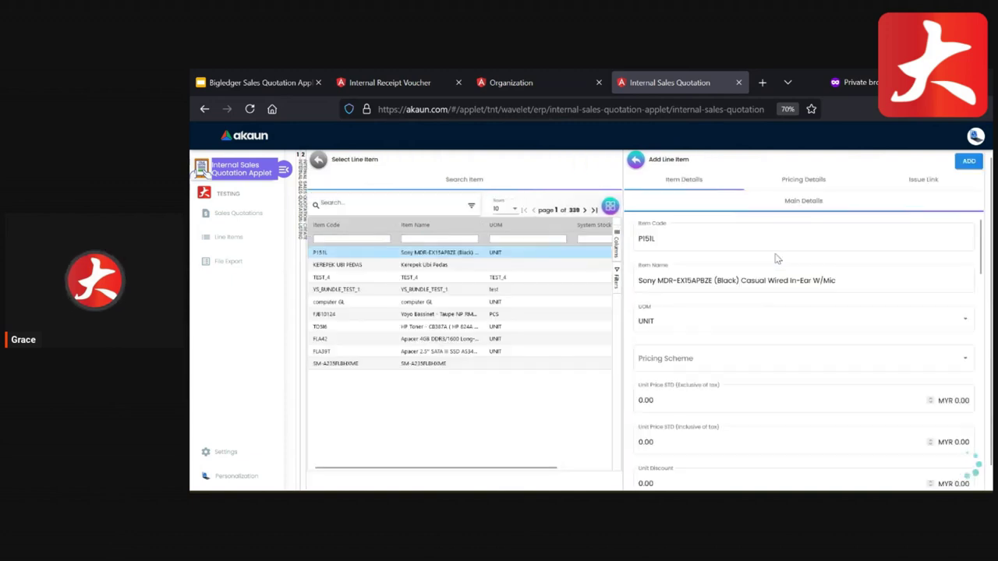
pyautogui.click(754, 363)
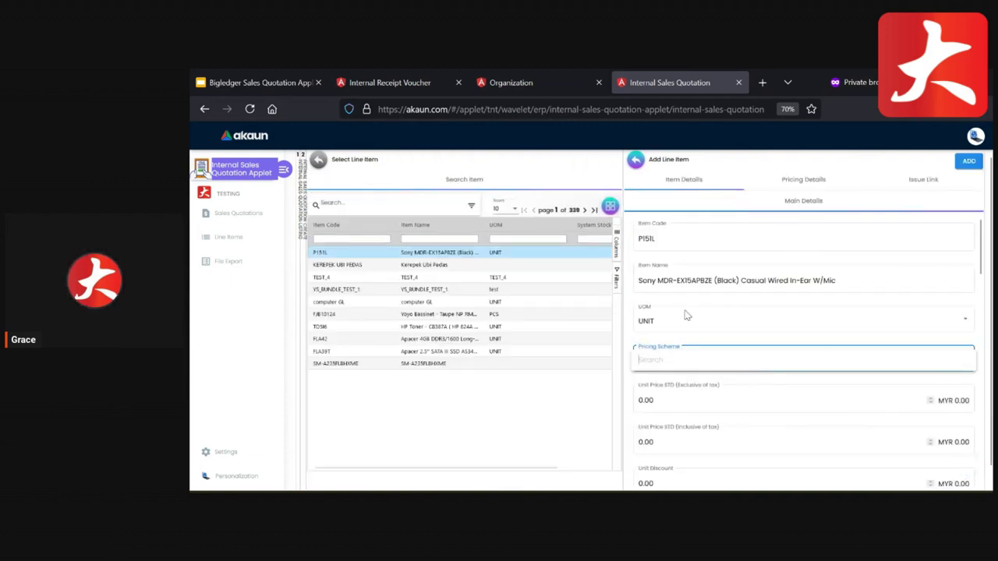
pyautogui.click(636, 160)
pyautogui.click(648, 159)
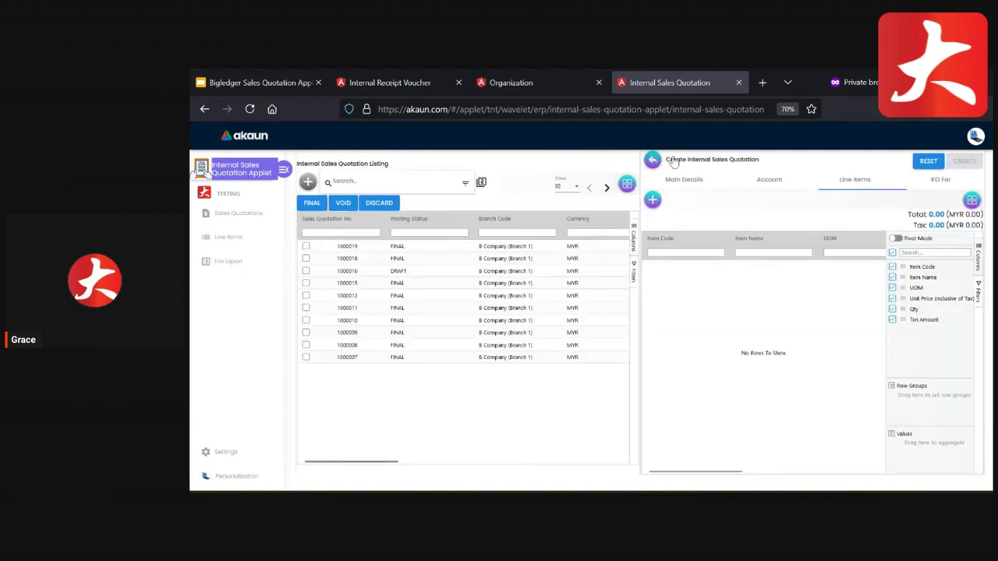
pyautogui.click(652, 160)
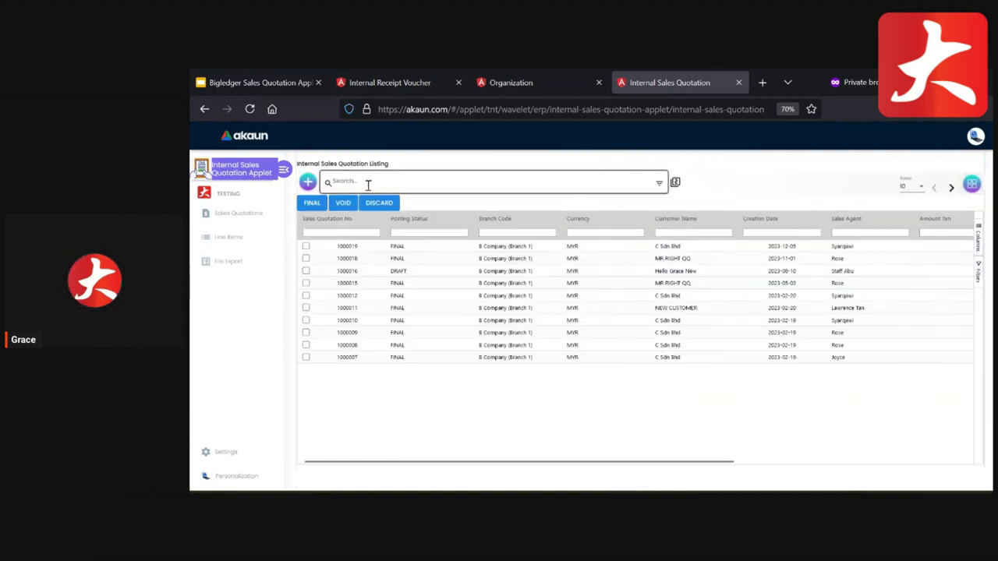
# - View the KO For job sheet section of a new quotation and close the form without creating it
pyautogui.click(308, 182)
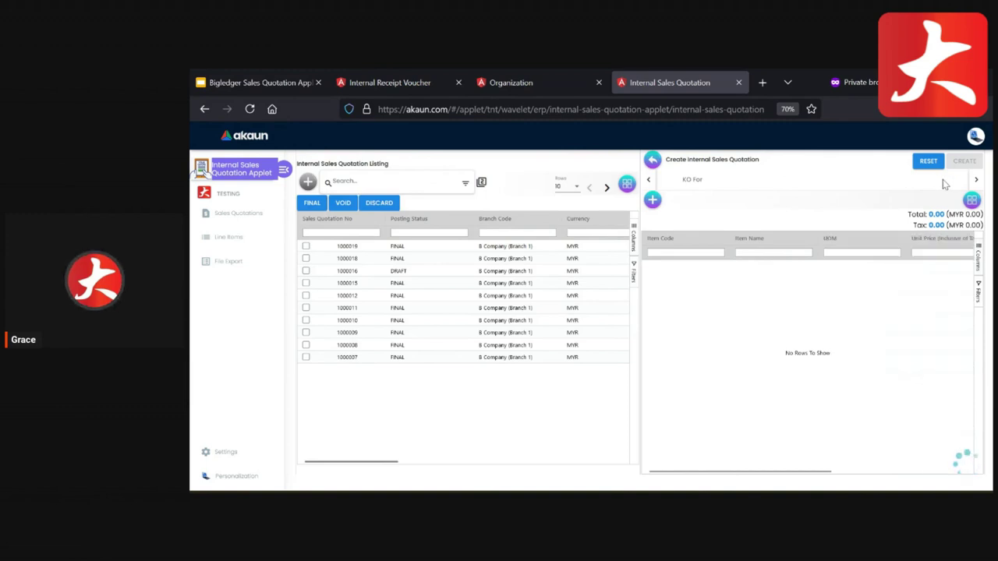
pyautogui.click(693, 181)
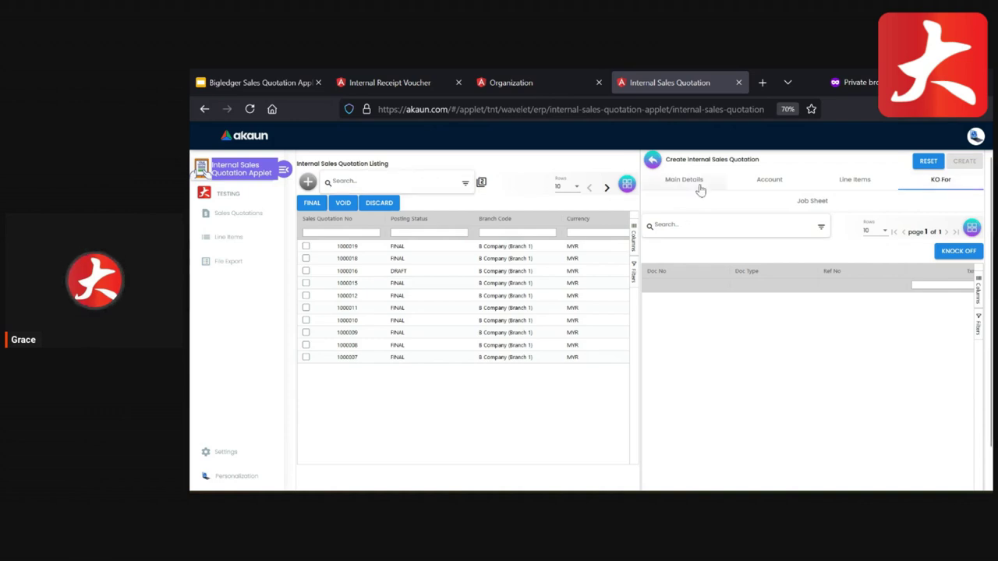
pyautogui.click(652, 163)
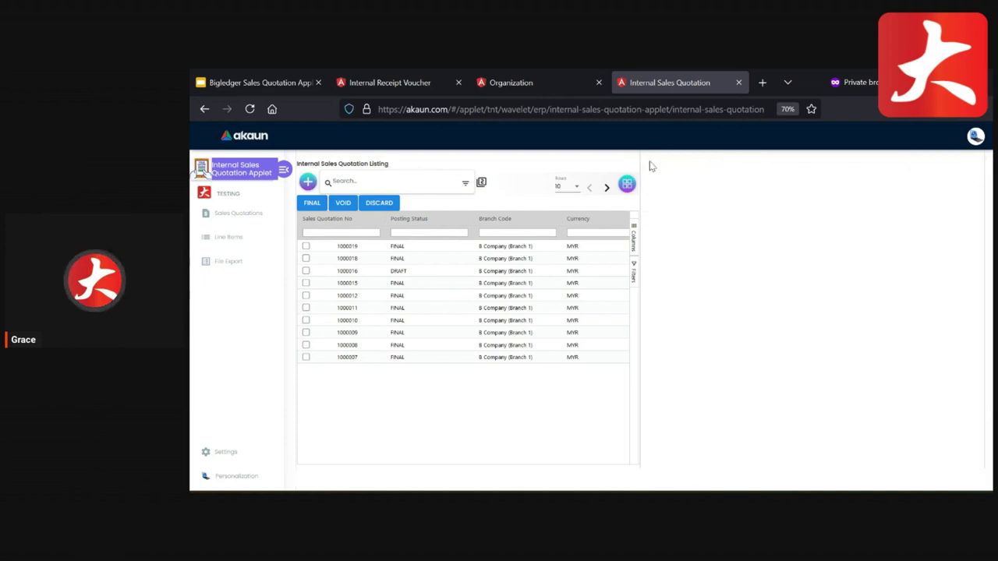
# - Open the quotation dated 2023-12-05 and examine its main details, account and line items
pyautogui.click(575, 250)
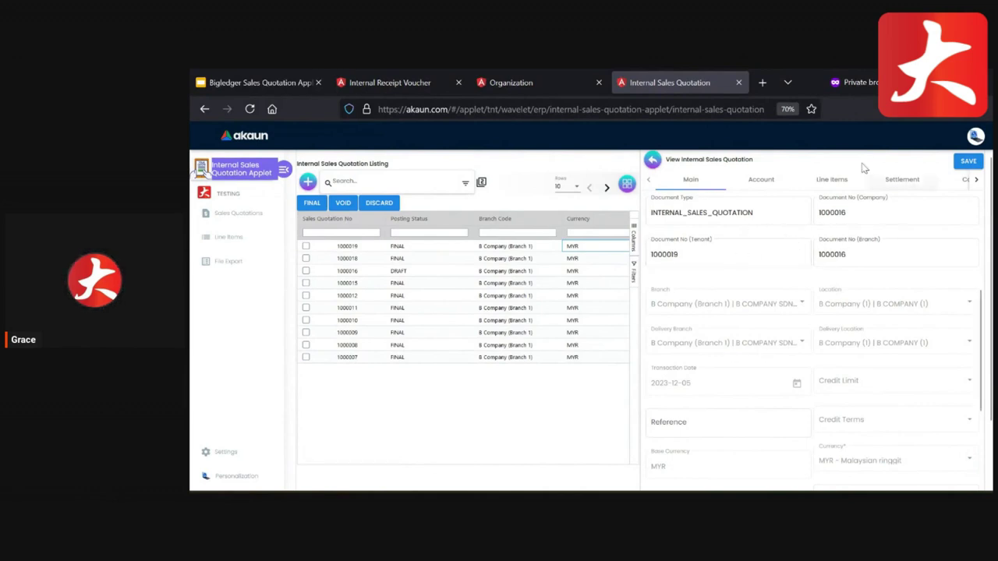
pyautogui.scroll(-2, 762, 352)
pyautogui.scroll(-3, 761, 351)
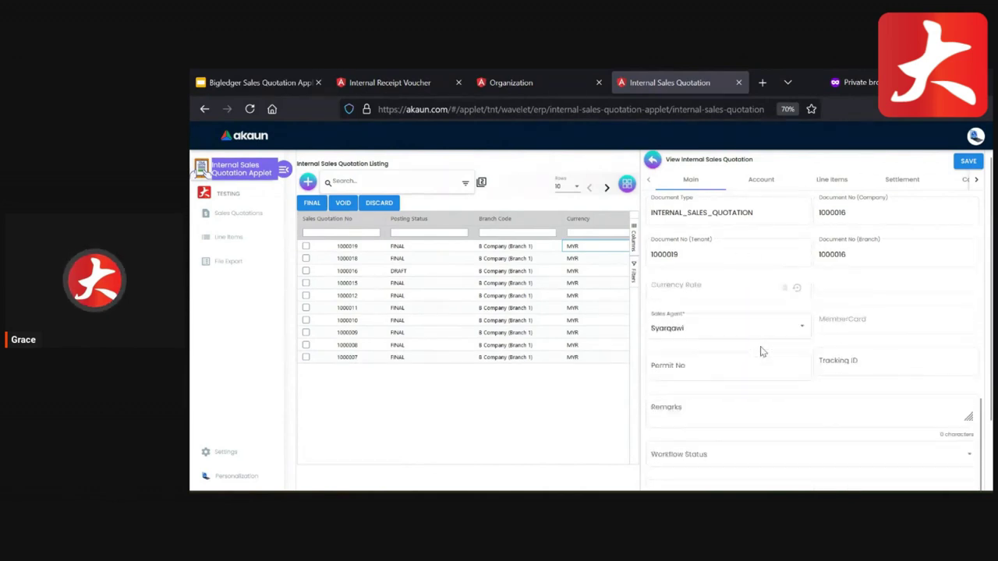
pyautogui.click(774, 179)
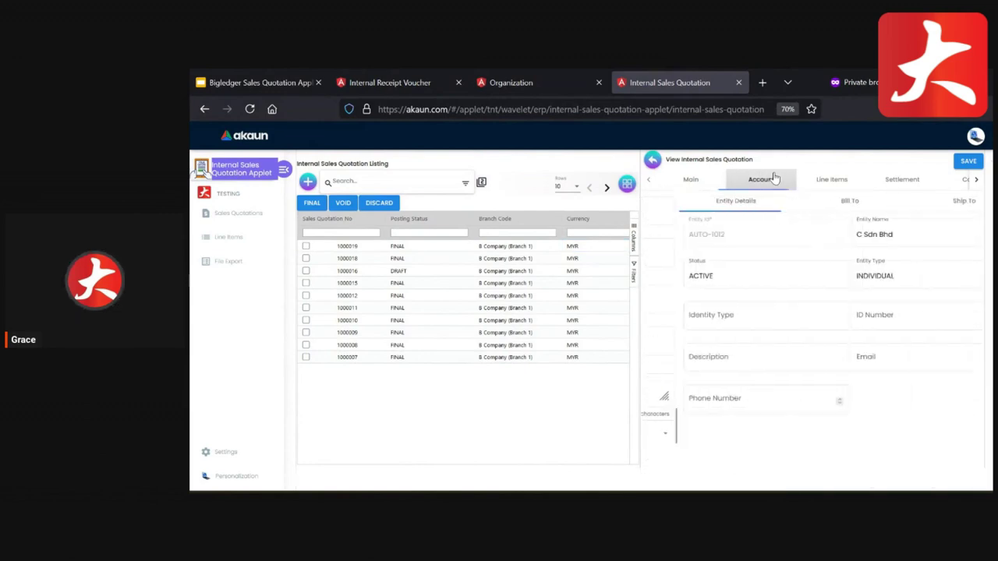
pyautogui.click(841, 178)
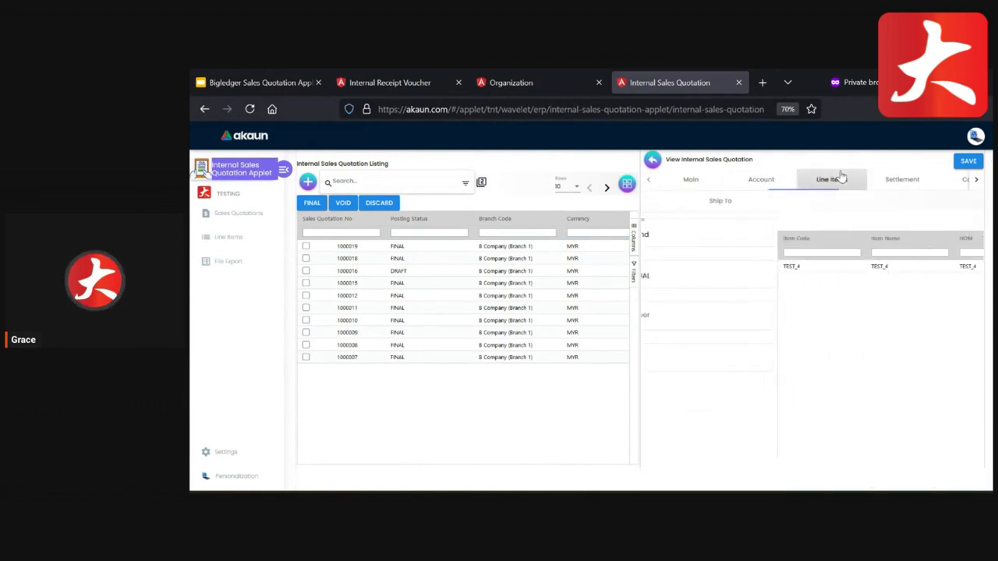
# - Examine the documents available as a contra for the open quotation and return to it without adding one
pyautogui.click(968, 180)
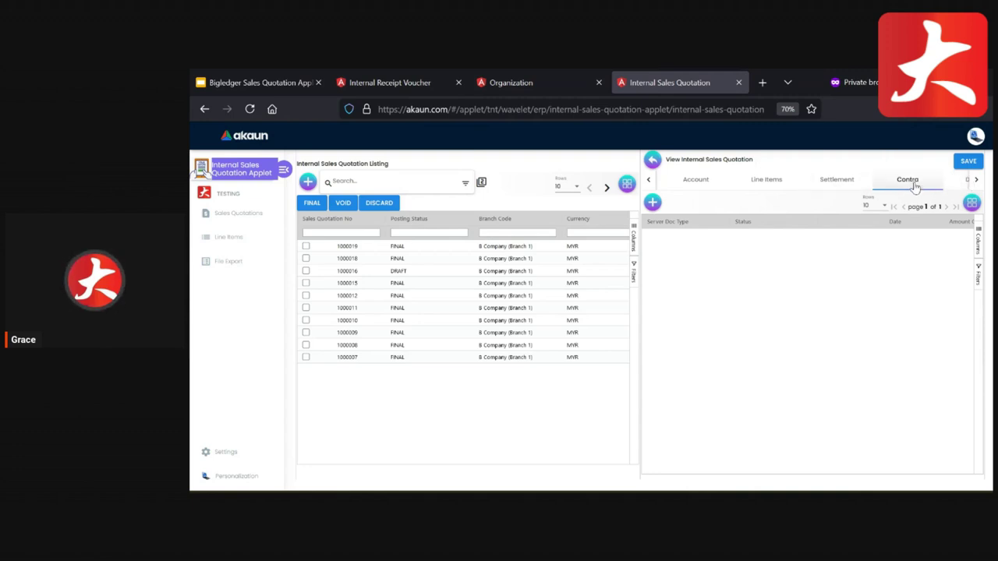
pyautogui.click(653, 203)
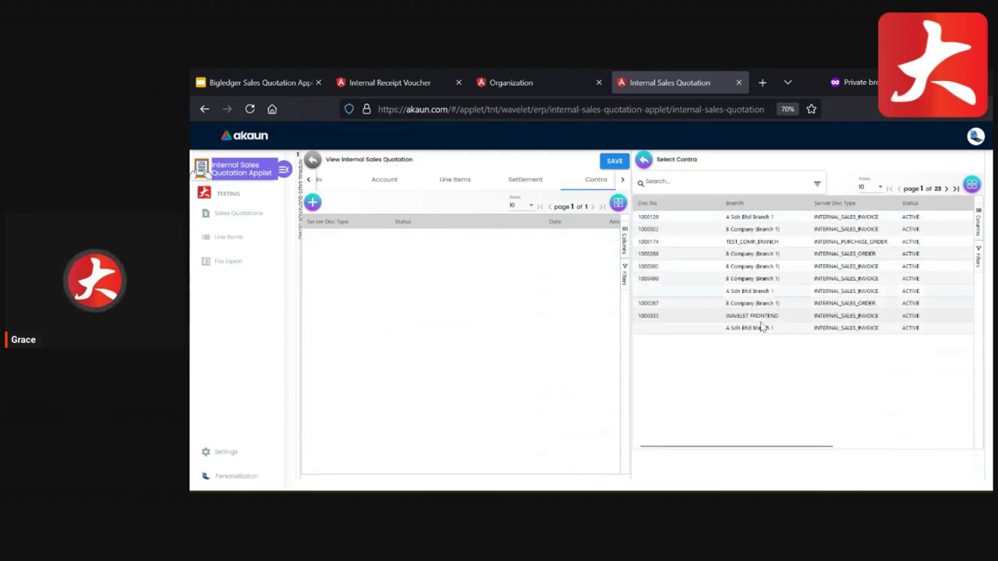
pyautogui.click(796, 287)
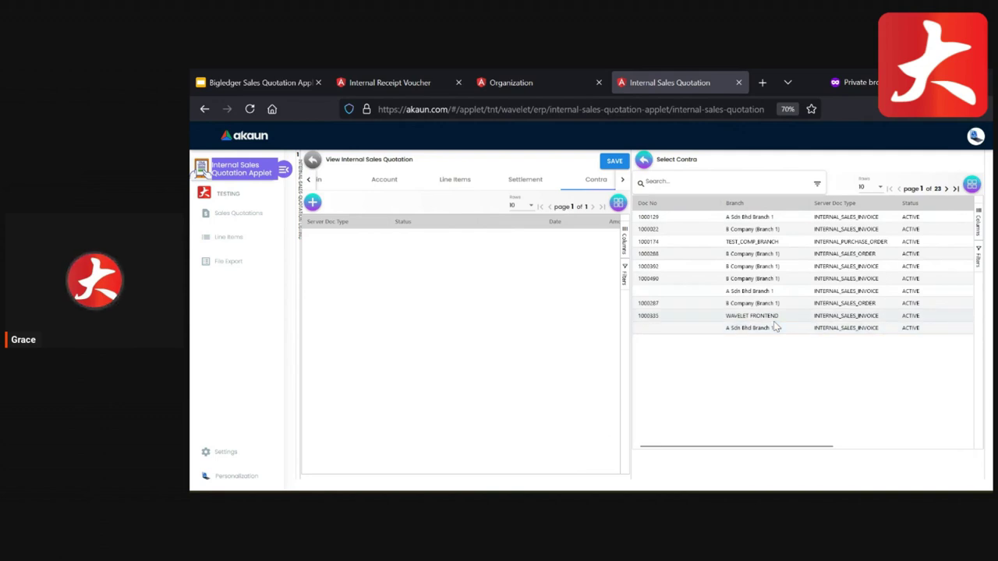
pyautogui.click(644, 162)
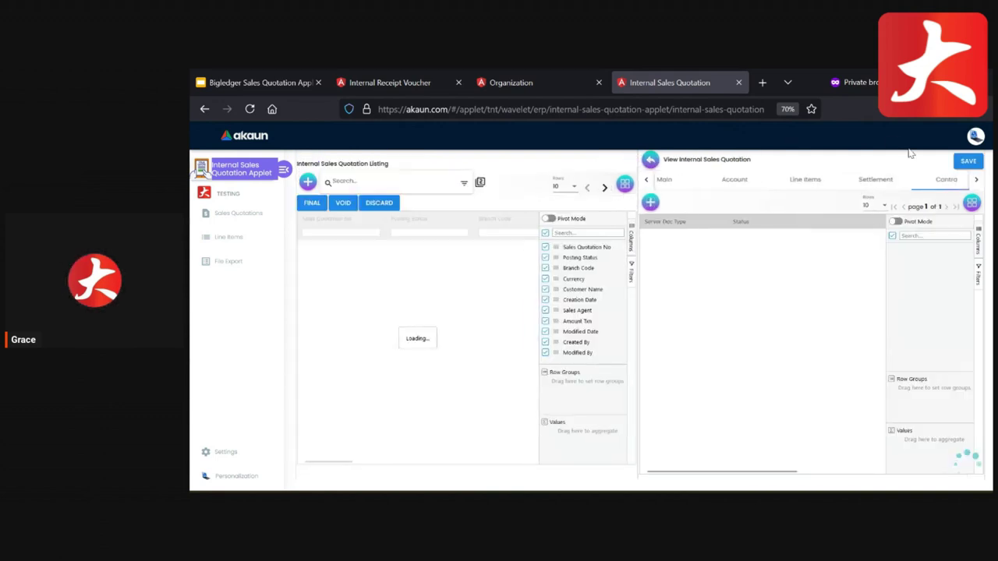
# - View the quotation's Doc Link and Export sections, and return to the quotation listing
pyautogui.click(975, 180)
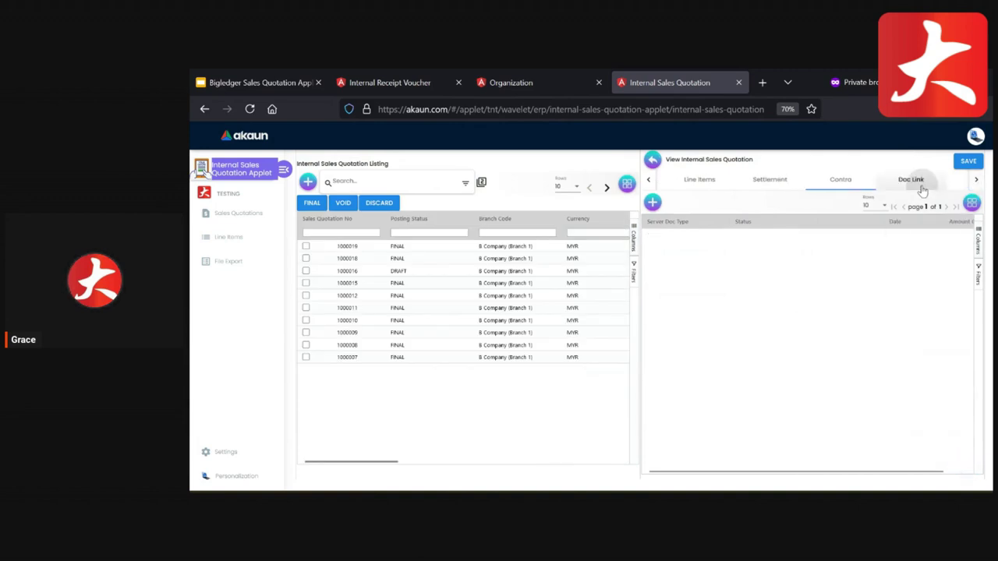
pyautogui.click(932, 181)
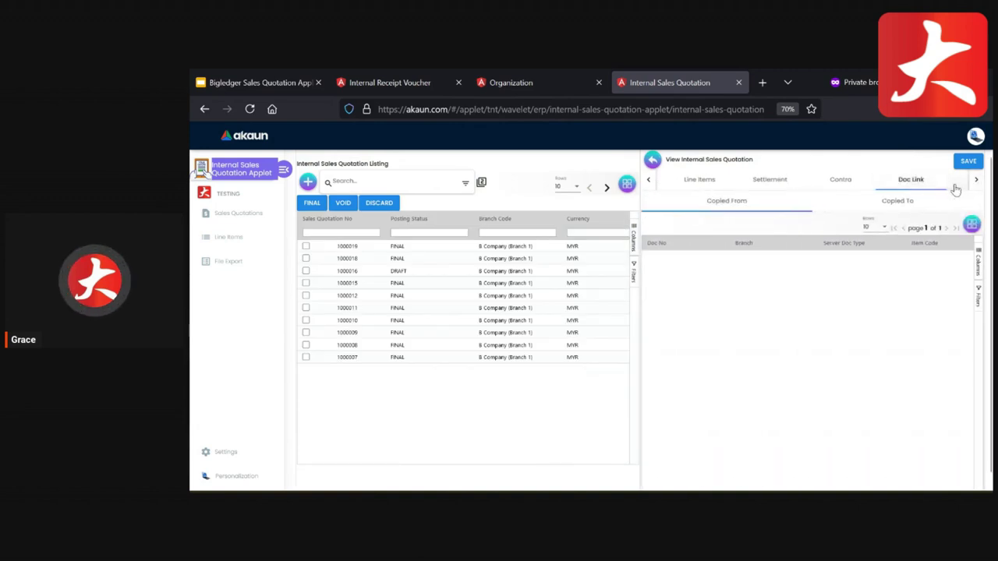
pyautogui.click(976, 180)
pyautogui.click(934, 180)
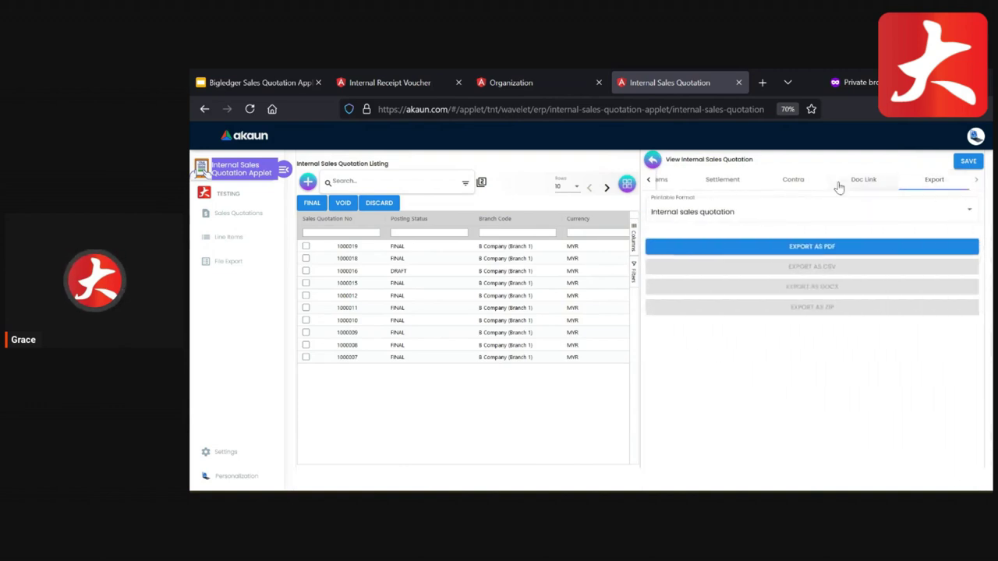
pyautogui.click(652, 160)
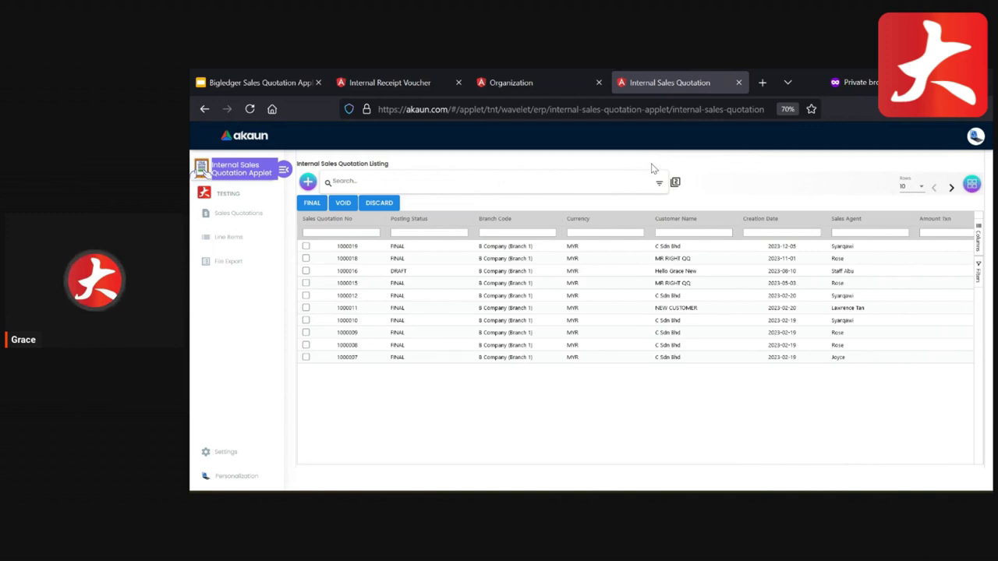
# - Open the DRAFT quotation, view its account details, and return to the listing without finalizing it
pyautogui.click(393, 271)
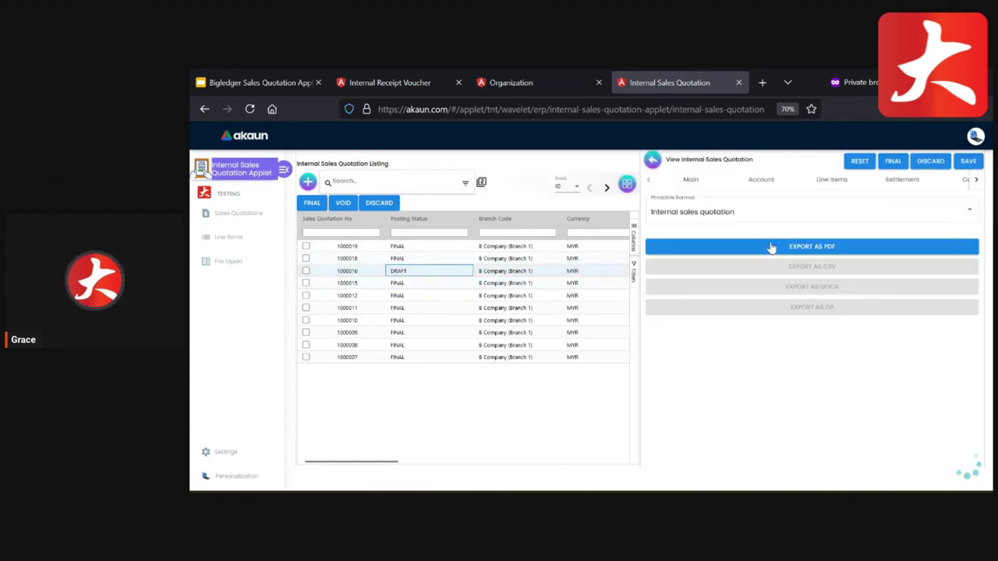
pyautogui.click(728, 187)
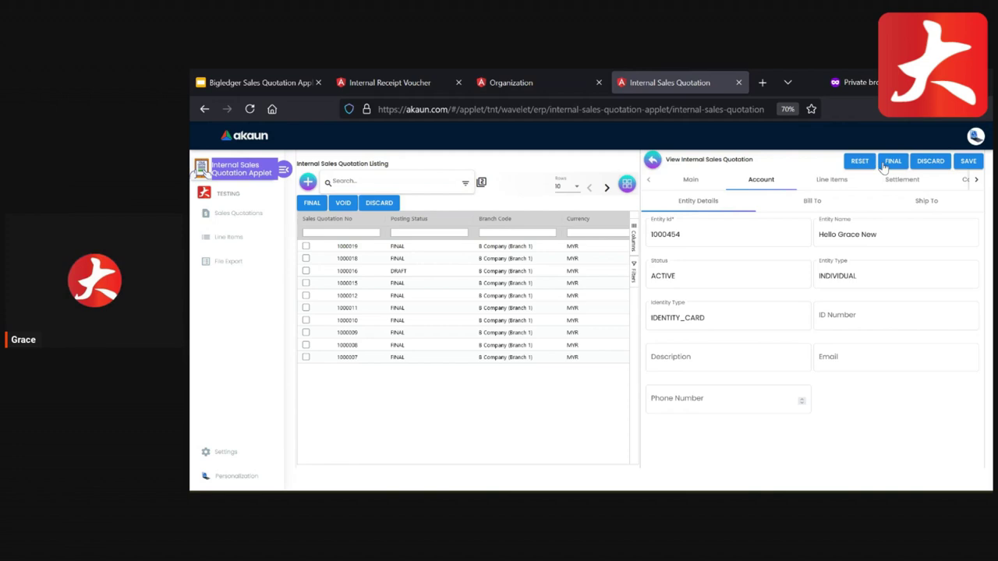
pyautogui.click(652, 160)
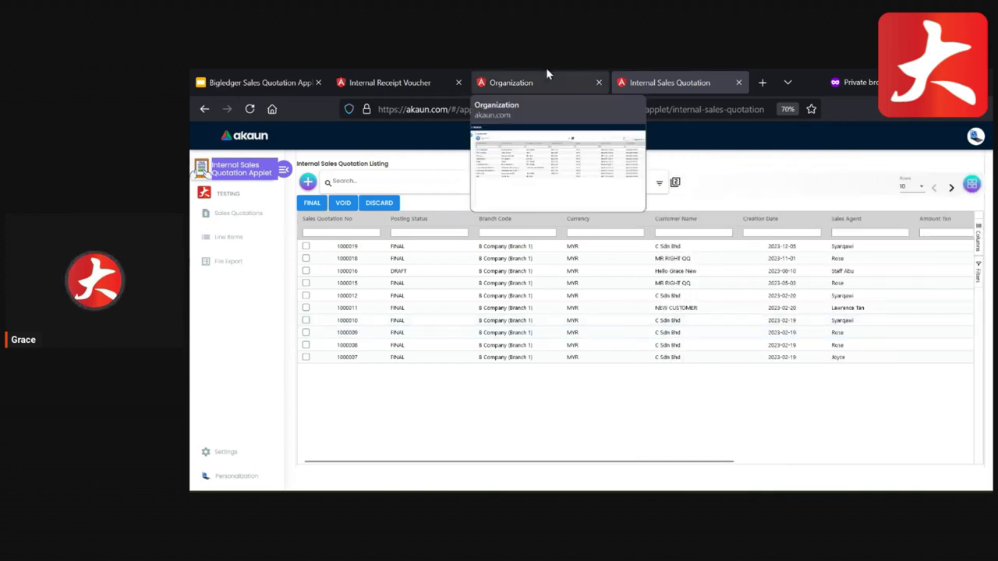
# - Switch to the Internal Receipt Voucher applet and view the account details of the finalized voucher for B COMPANY (WAREHOUSE 1)
pyautogui.click(388, 72)
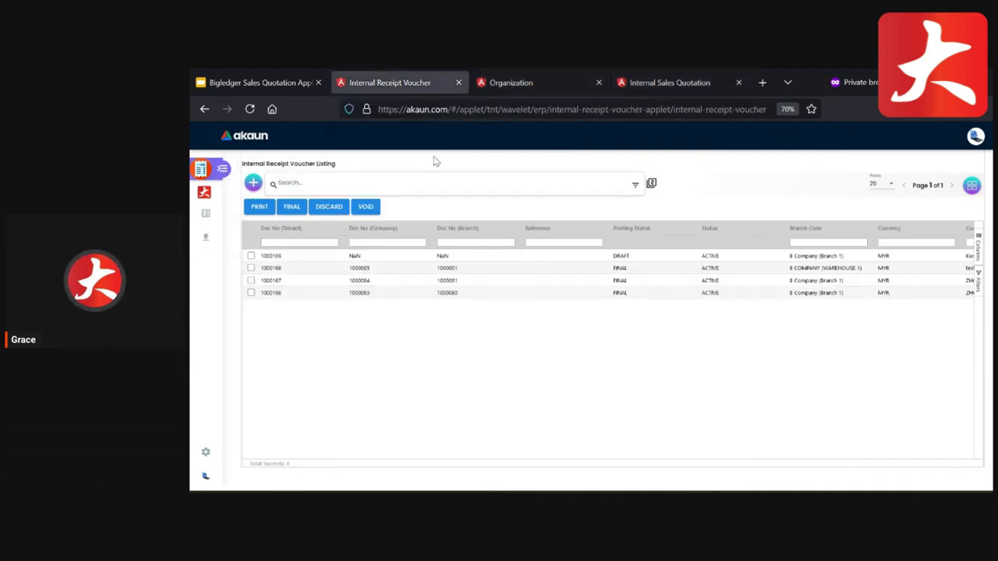
pyautogui.click(640, 272)
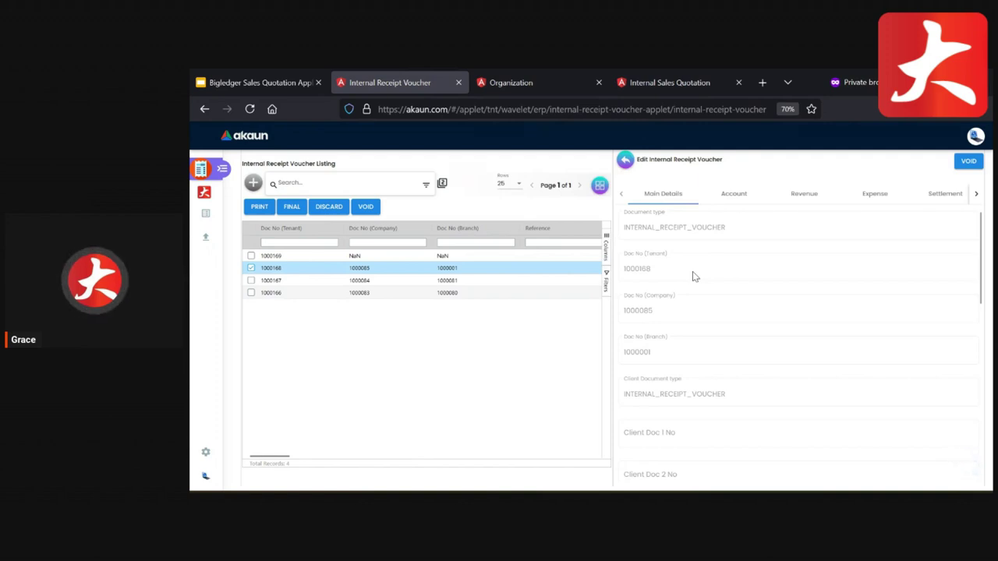
pyautogui.click(729, 193)
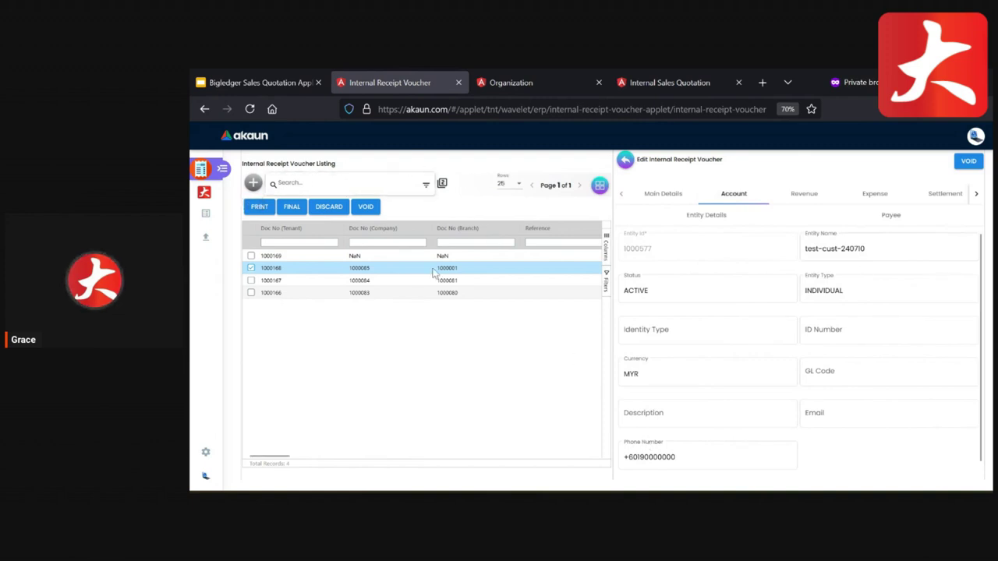
# - Switch back to the Internal Sales Quotation applet and open the contra document selection for the quotation dated 2023-12-05
pyautogui.click(619, 76)
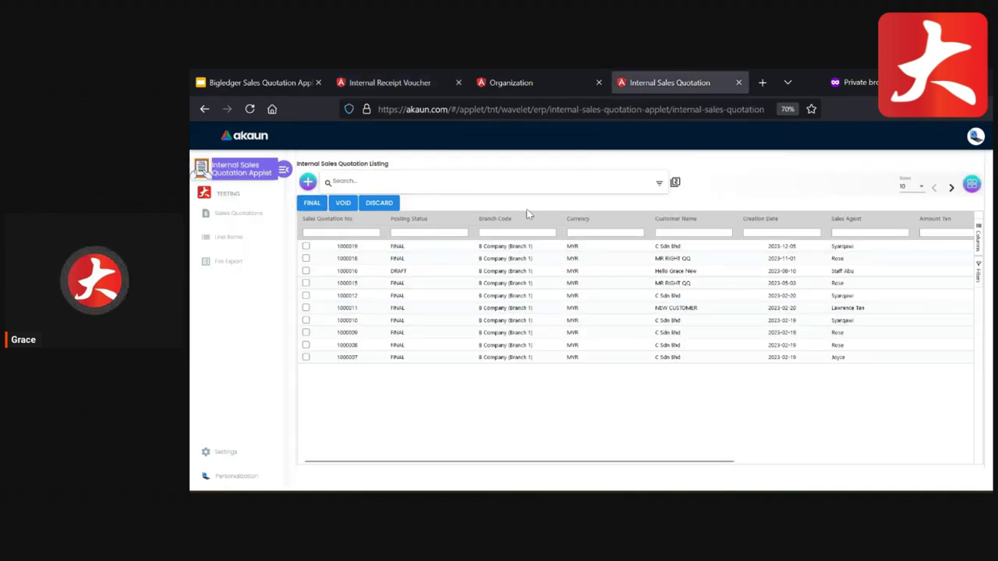
pyautogui.click(525, 245)
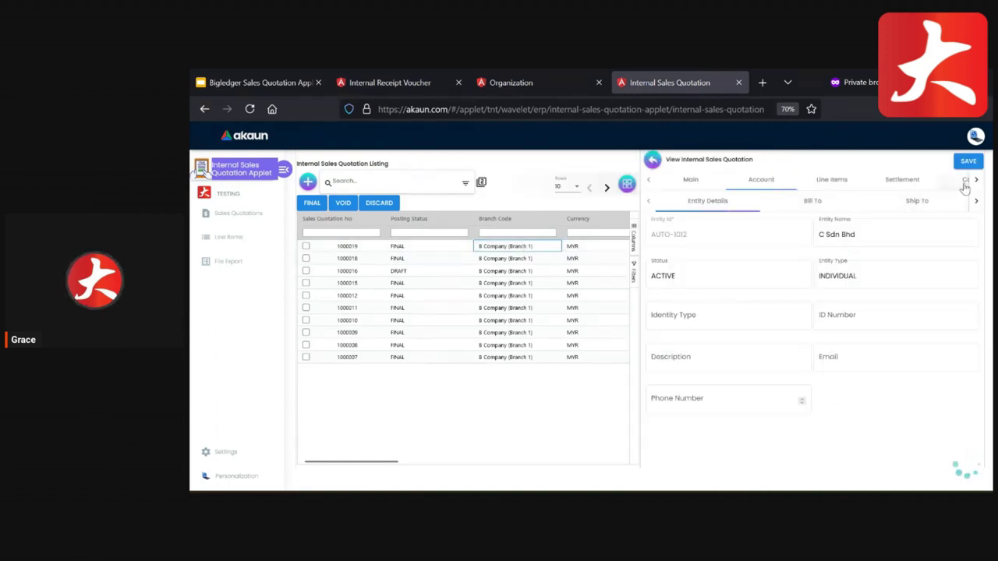
pyautogui.click(963, 181)
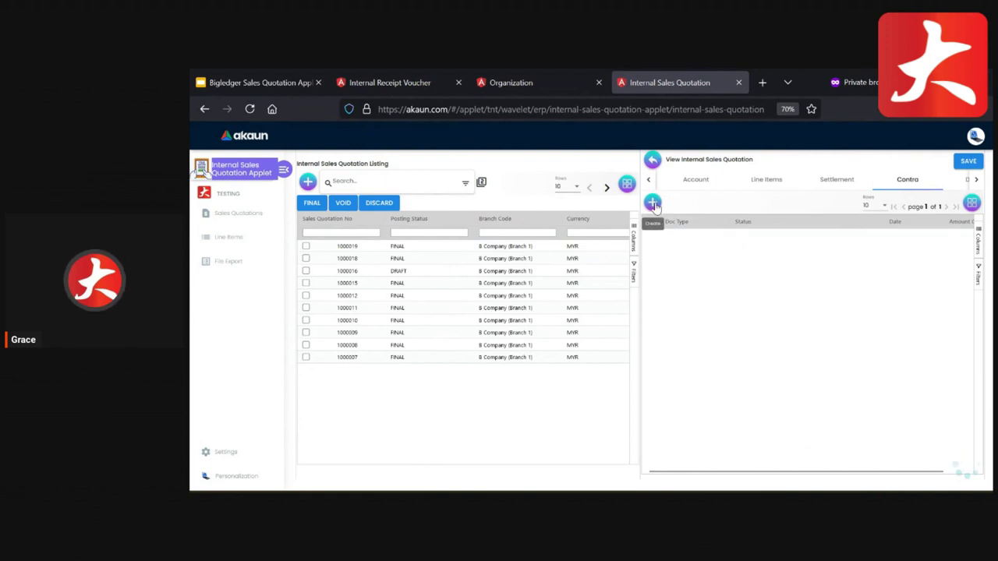
pyautogui.click(653, 203)
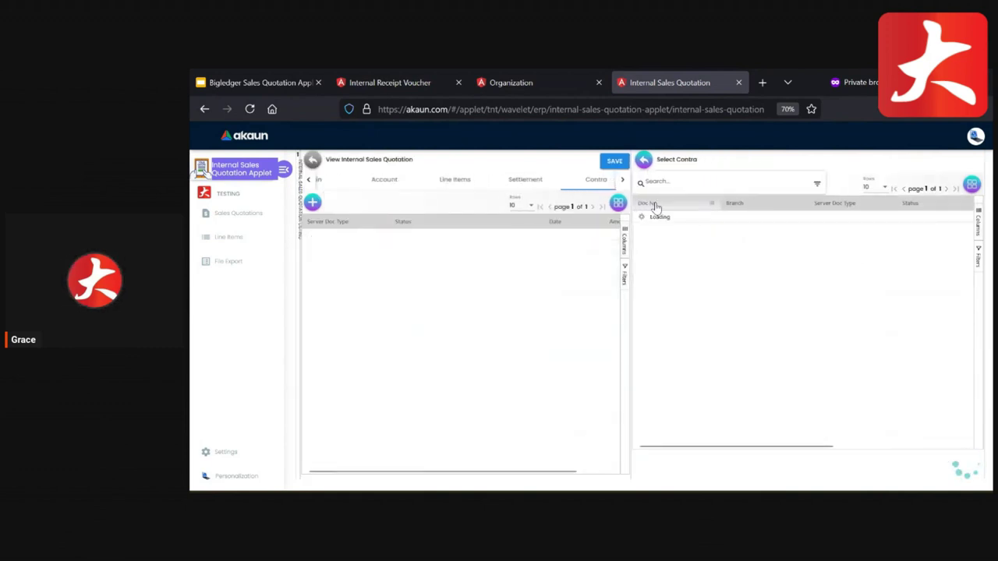
# - Switch to the Organization applet and view the Knock Off Config of B Company
pyautogui.click(508, 74)
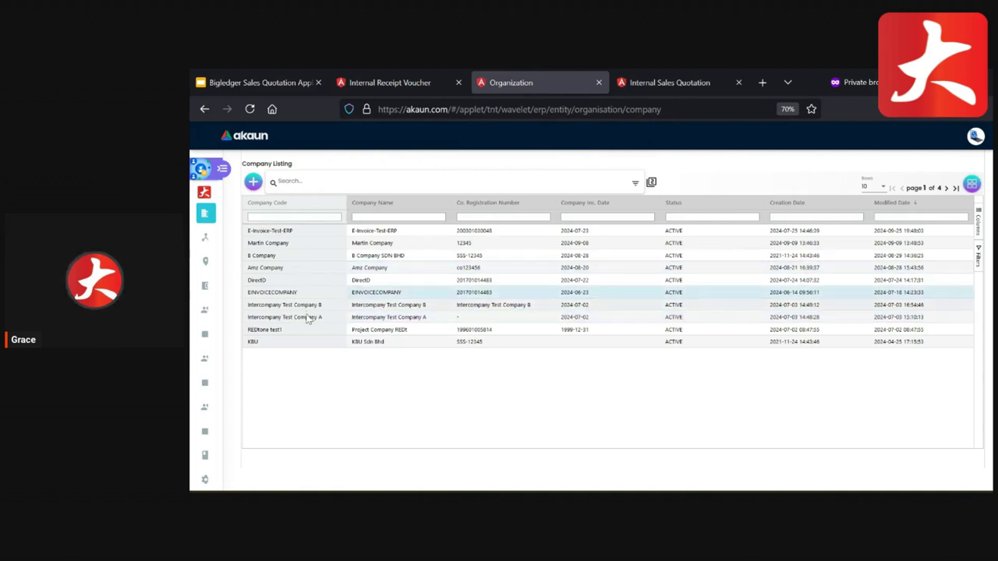
pyautogui.click(315, 254)
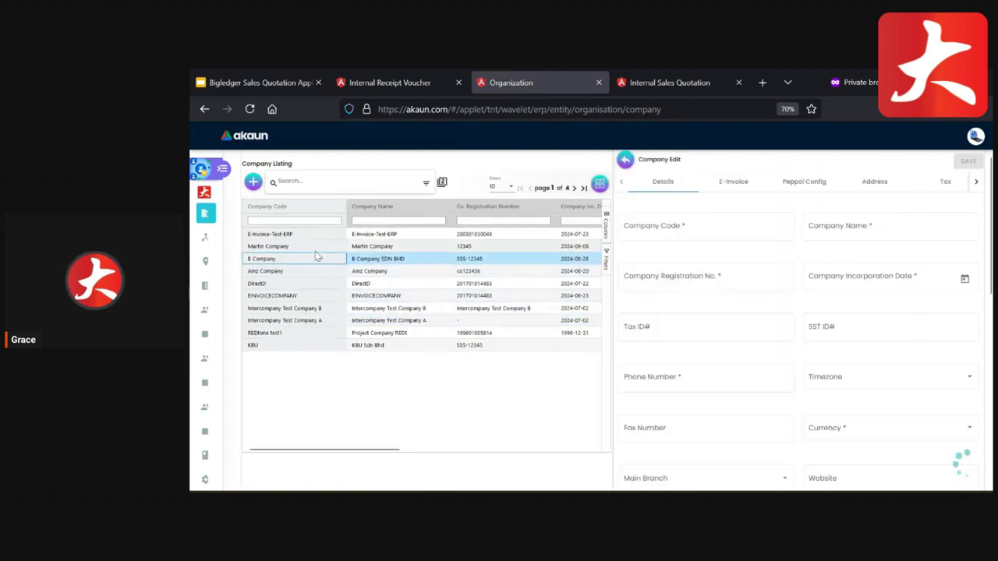
pyautogui.click(976, 181)
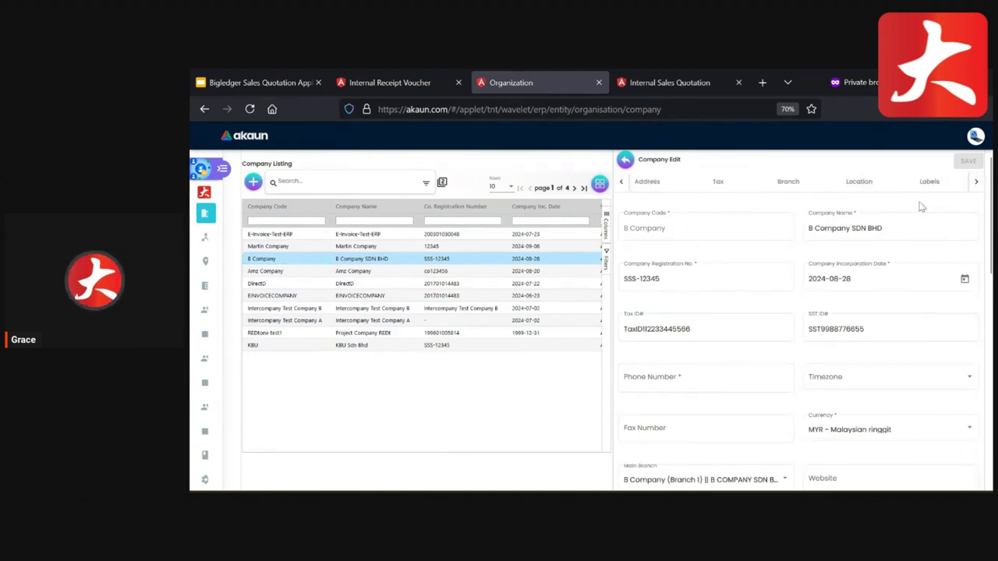
pyautogui.click(960, 184)
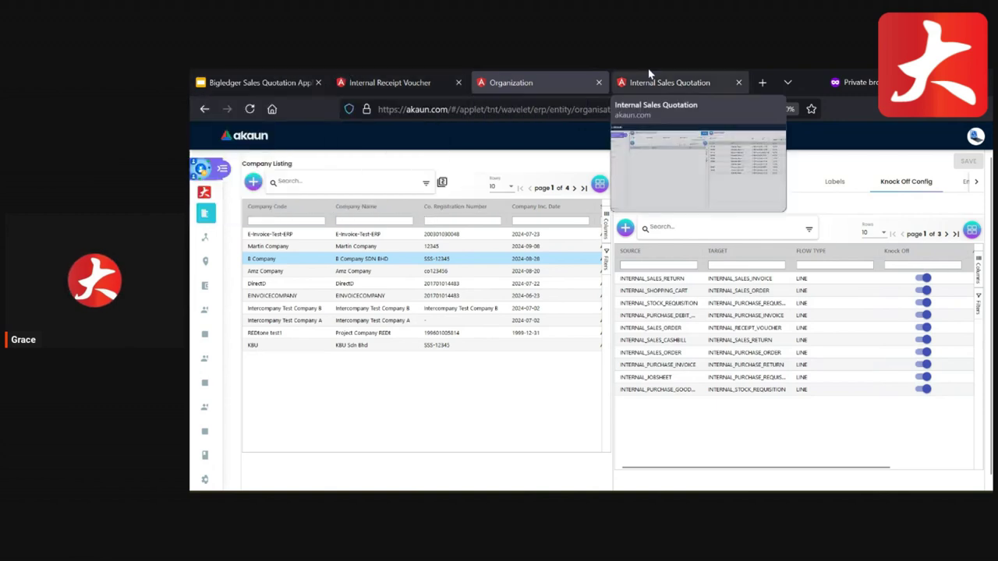
# - Switch back to the Internal Sales Quotation applet and leave the contra selection for the quotation listing
pyautogui.click(651, 78)
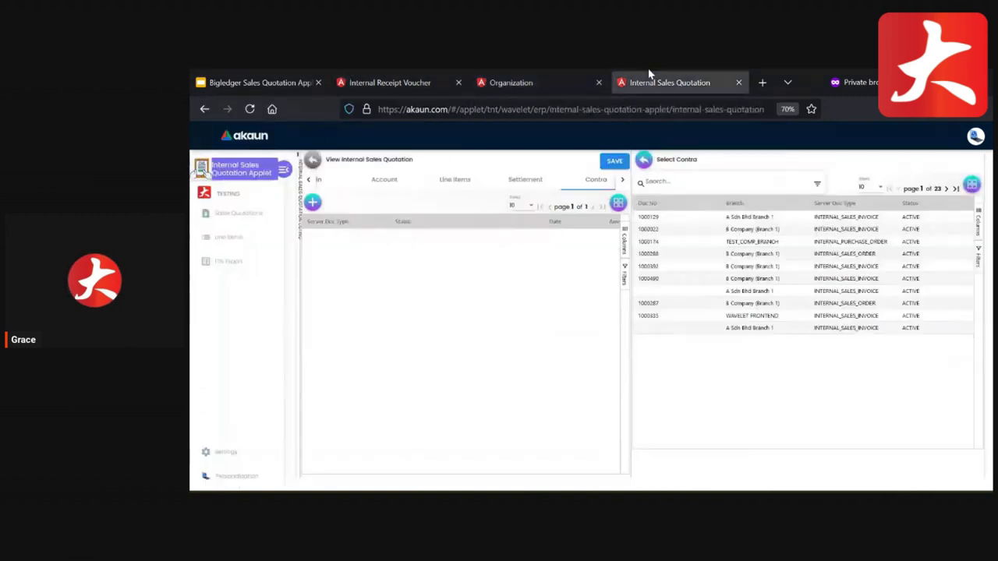
pyautogui.click(646, 160)
pyautogui.click(649, 160)
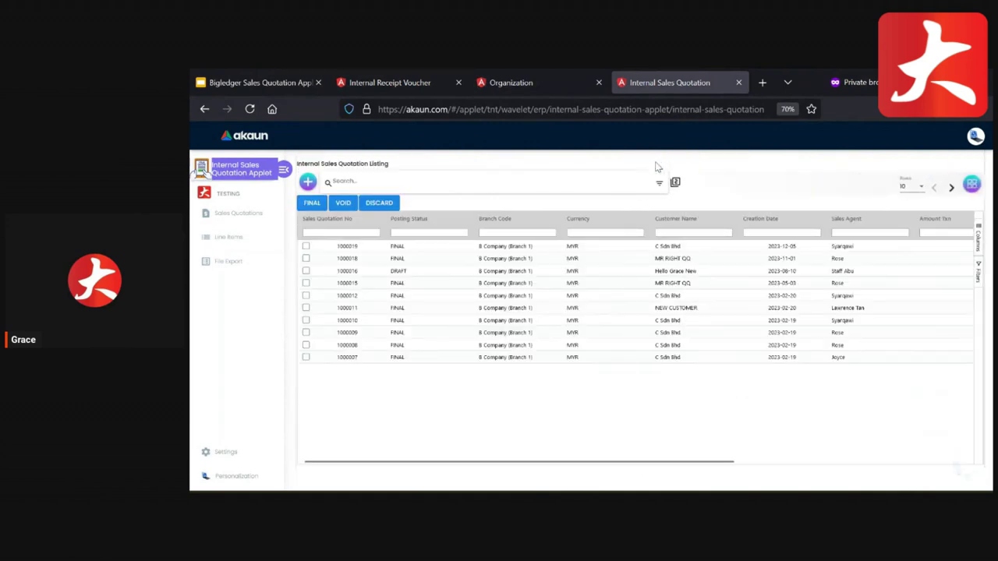
# - View the Line Items listing and the sales quotation File Export page
pyautogui.click(231, 241)
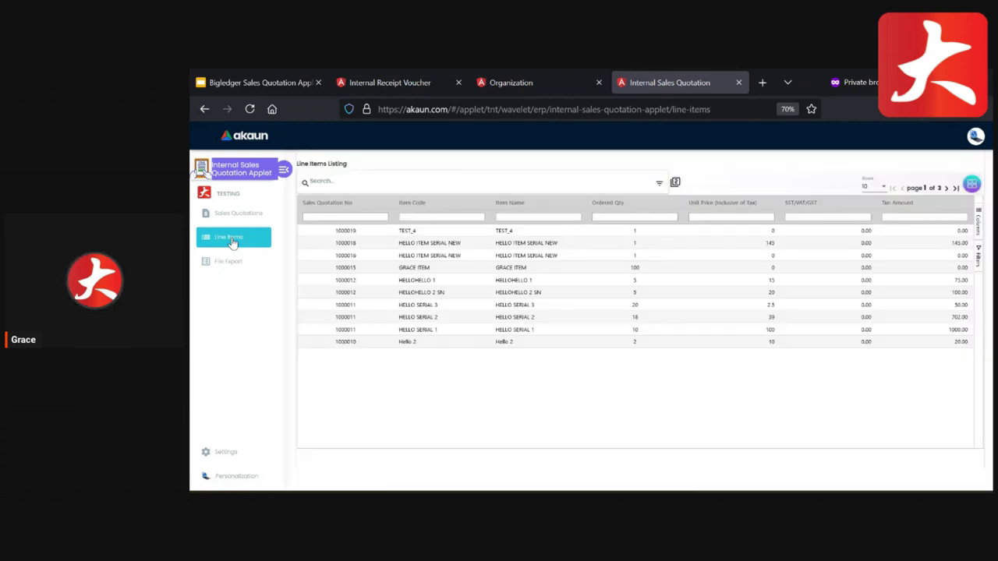
pyautogui.click(239, 215)
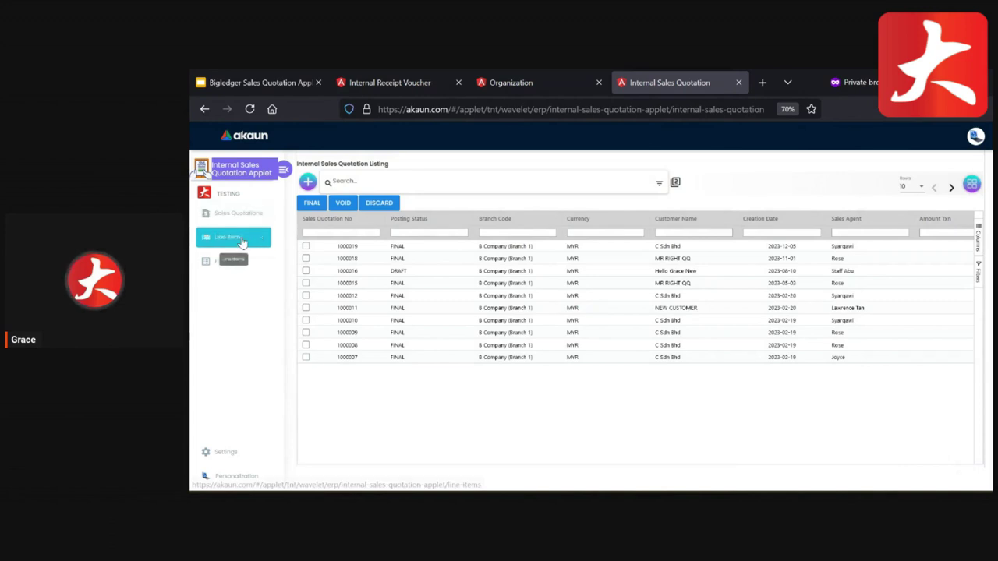
pyautogui.click(241, 238)
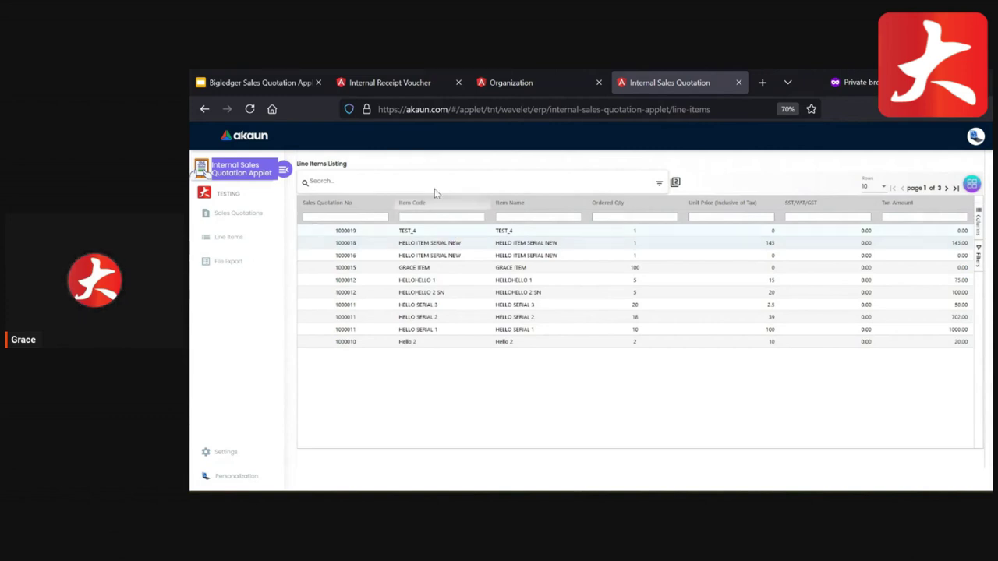
pyautogui.click(261, 267)
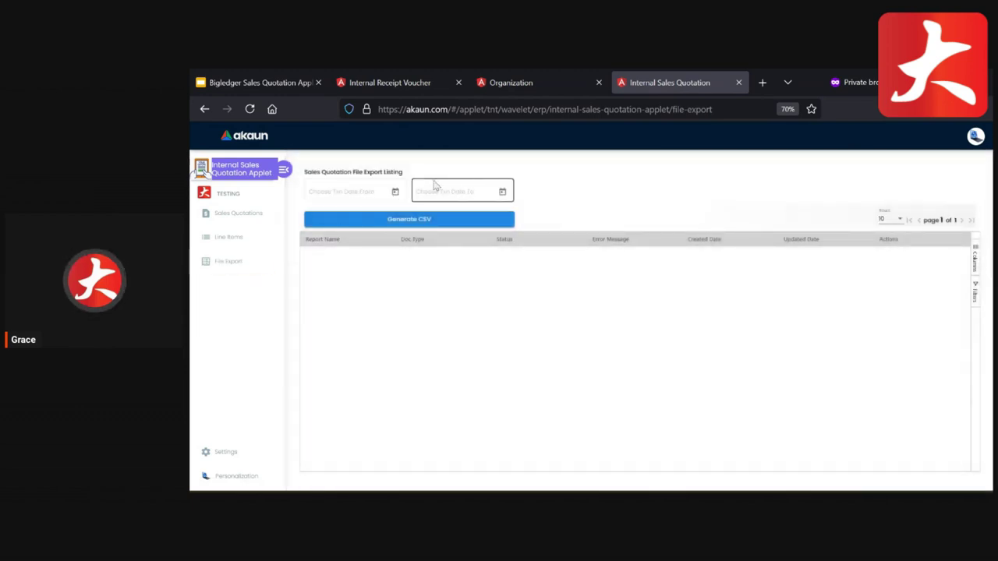
# - Return to the sales quotation listing and view its advanced search filters without running a search
pyautogui.click(249, 225)
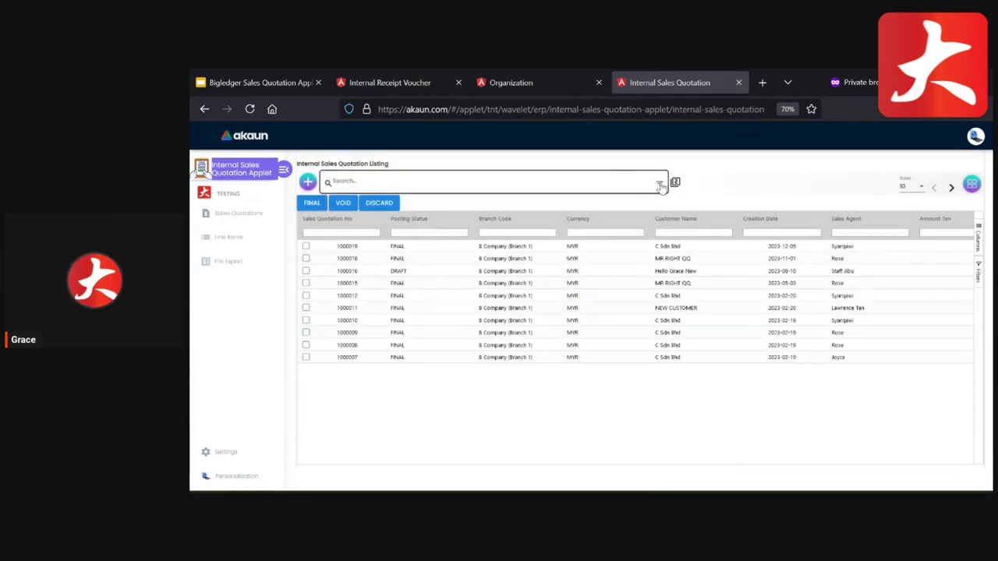
pyautogui.click(660, 185)
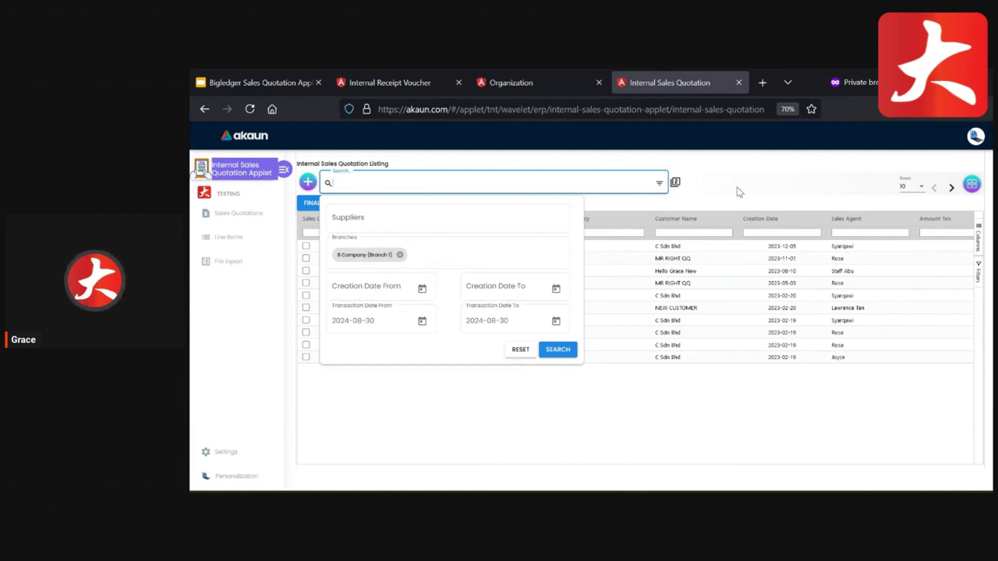
pyautogui.click(776, 176)
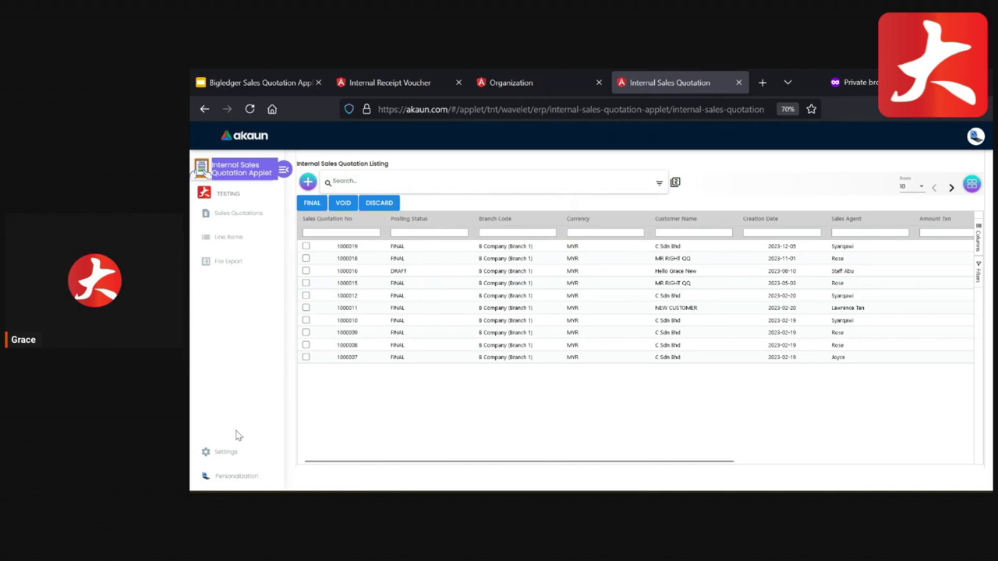
# - Open the applet settings, and view the File Export and Setting slides in the Google Slides presentation
pyautogui.click(234, 459)
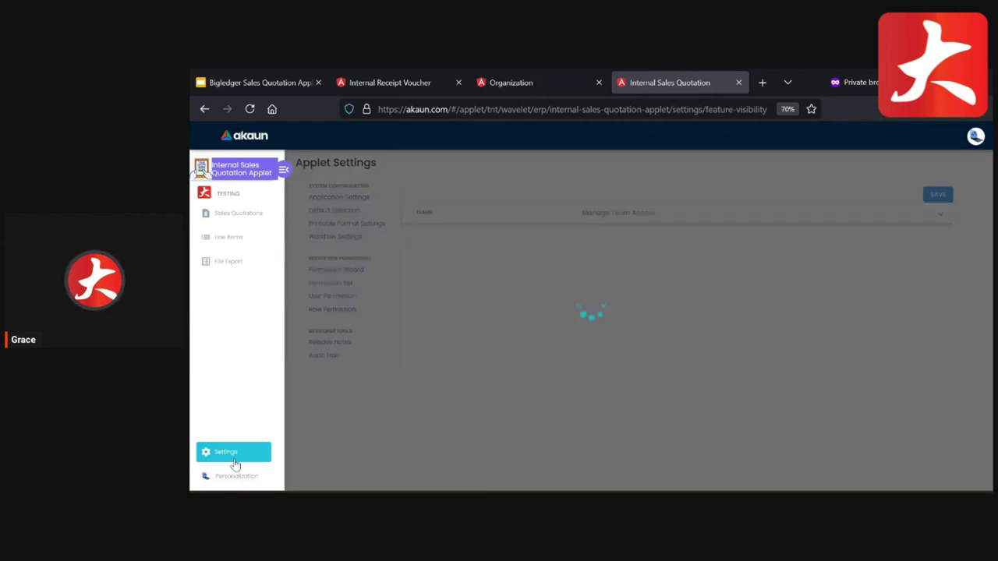
pyautogui.click(252, 79)
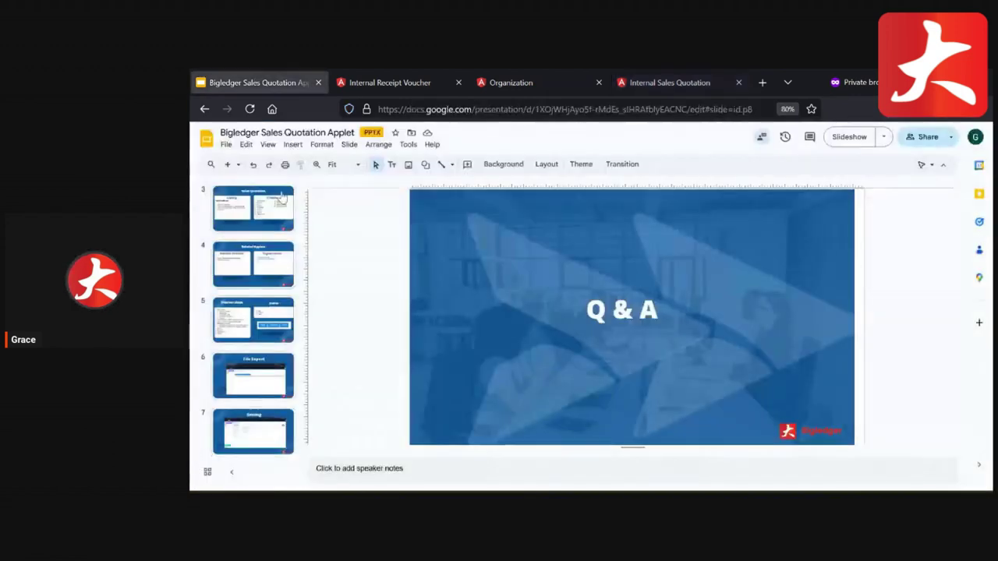
pyautogui.click(260, 377)
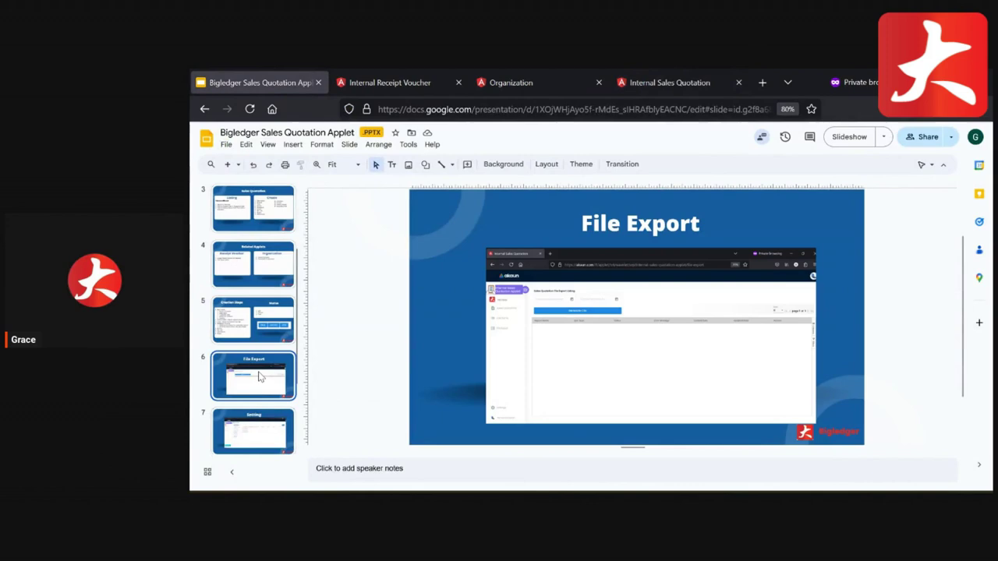
pyautogui.click(254, 432)
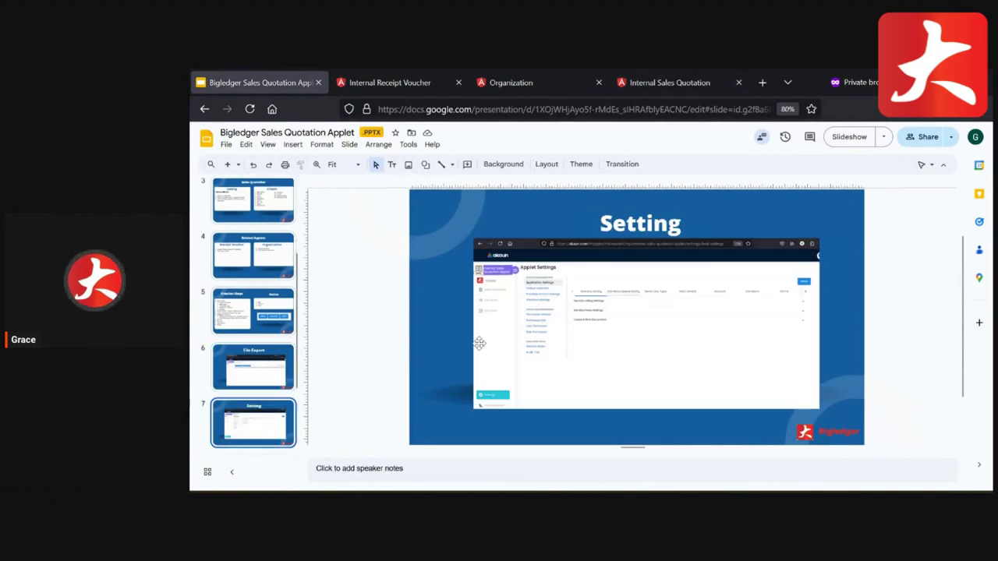
# - Switch back to the Internal Sales Quotation applet and view the Gen Doc Listing Settings in Application Settings
pyautogui.click(622, 78)
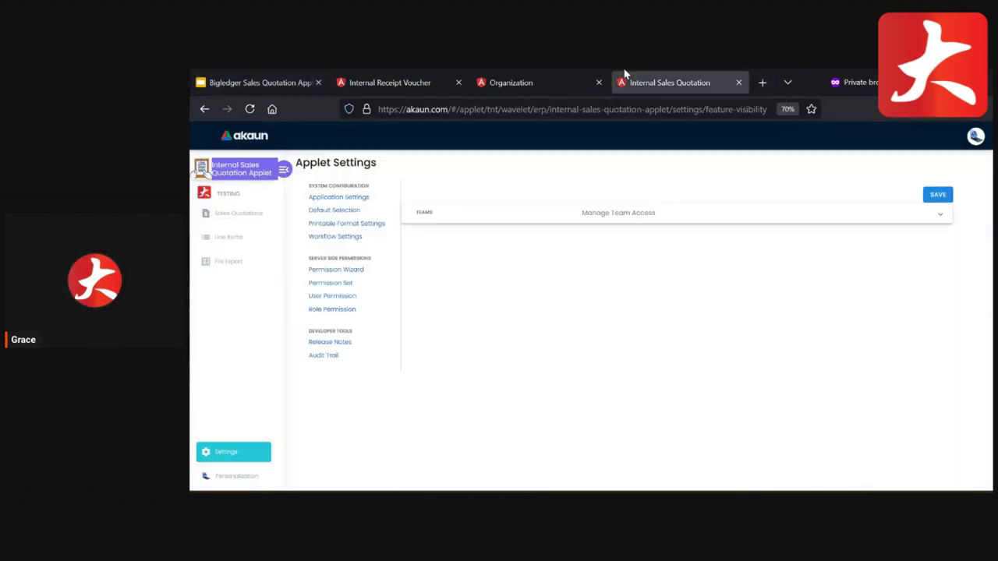
pyautogui.click(360, 199)
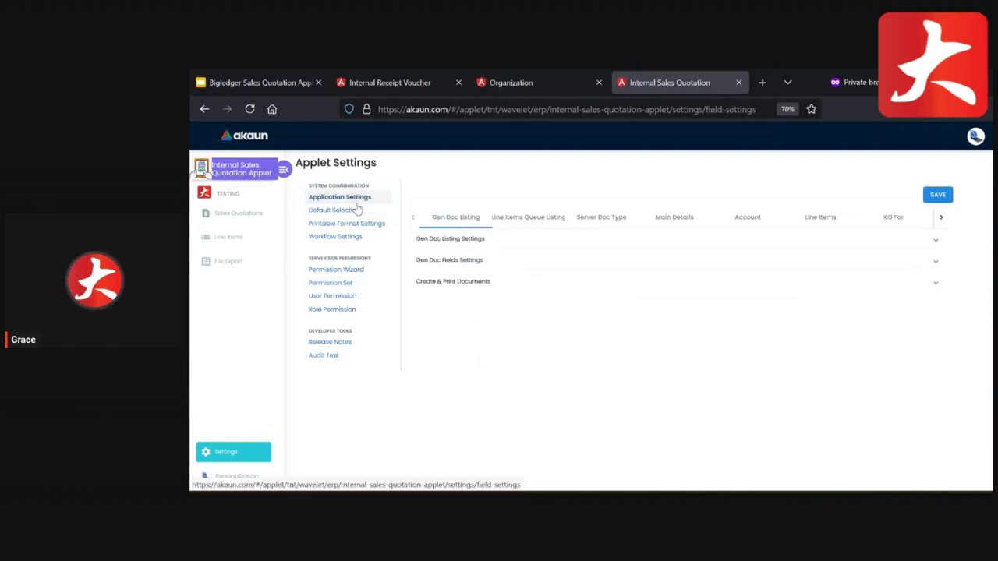
pyautogui.click(566, 245)
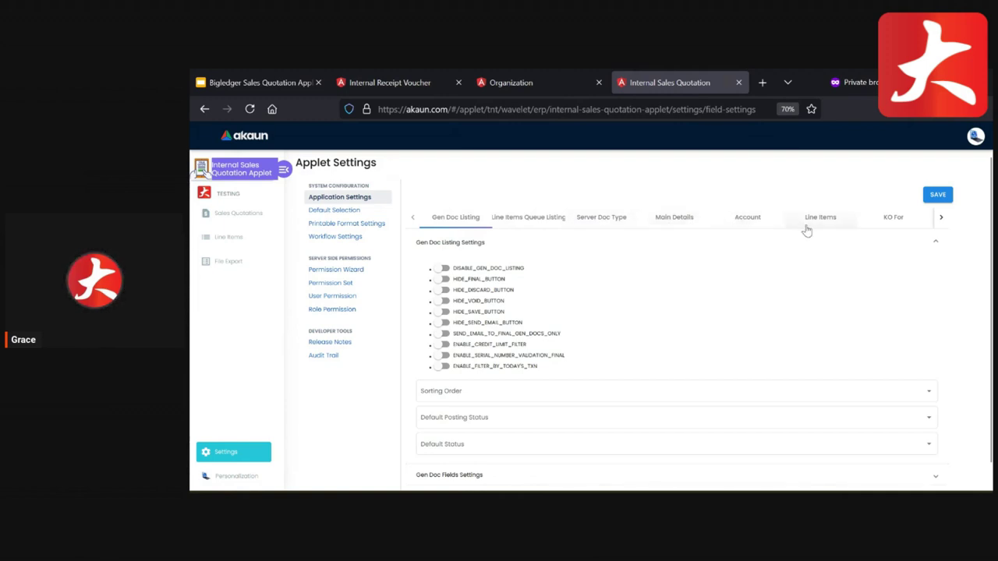
pyautogui.scroll(-1, 805, 230)
# - Enable HIDE_TRACKING_ID and HIDE_PERMIT_NO in the Doc Settings of the Main Details application settings
pyautogui.click(672, 201)
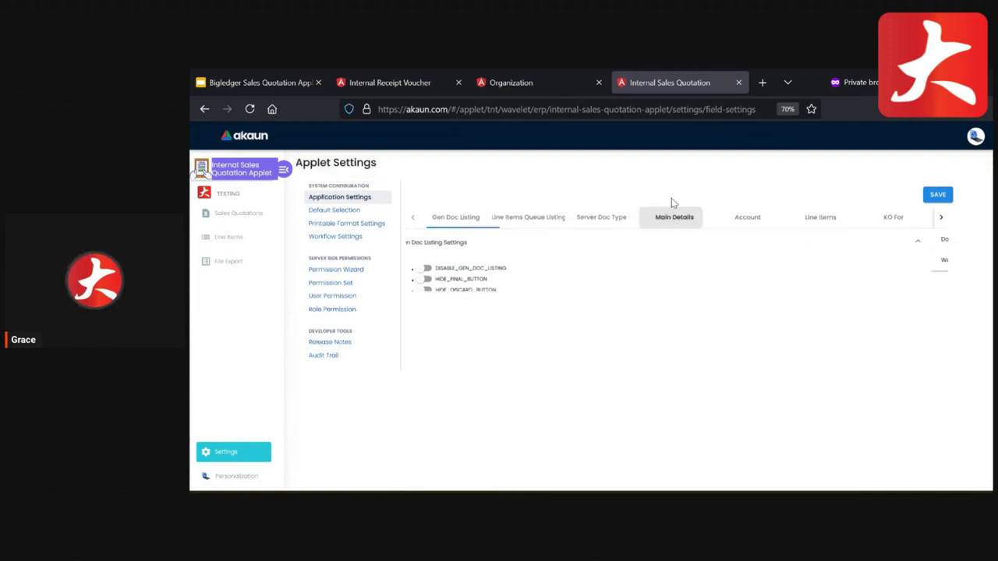
pyautogui.click(594, 241)
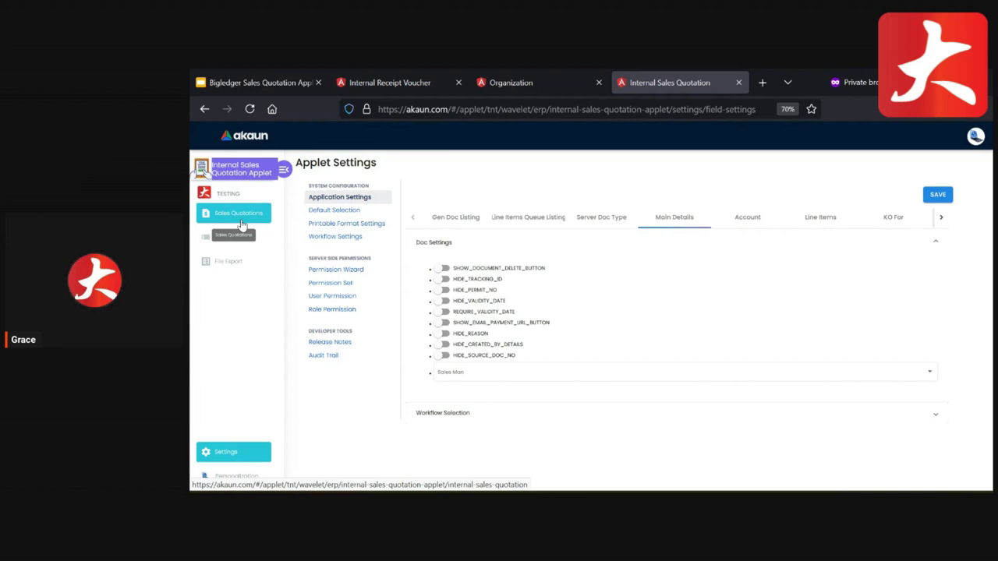
pyautogui.click(483, 279)
pyautogui.click(483, 290)
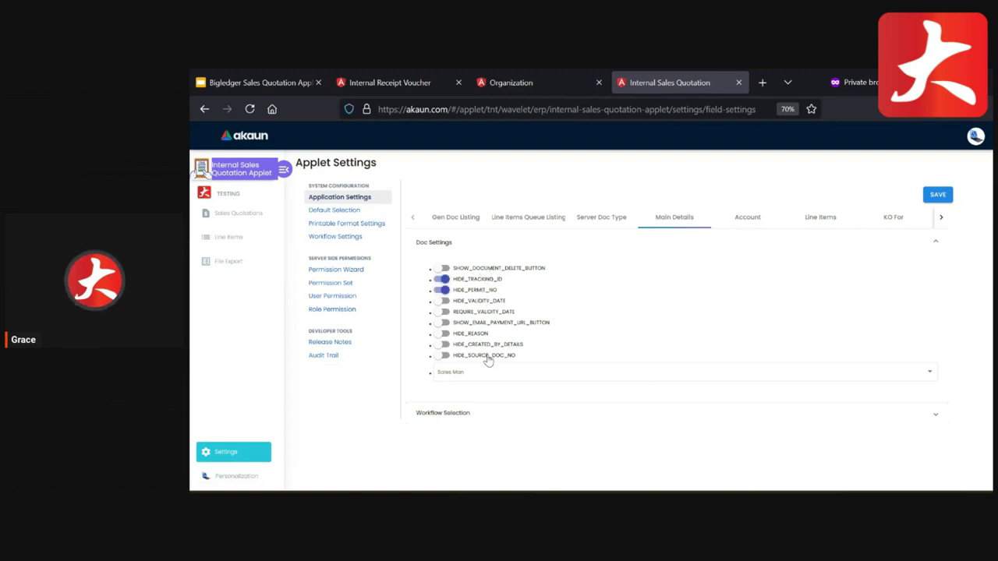
# - View the Account settings and the Lines Settings of the Line Items section
pyautogui.click(746, 226)
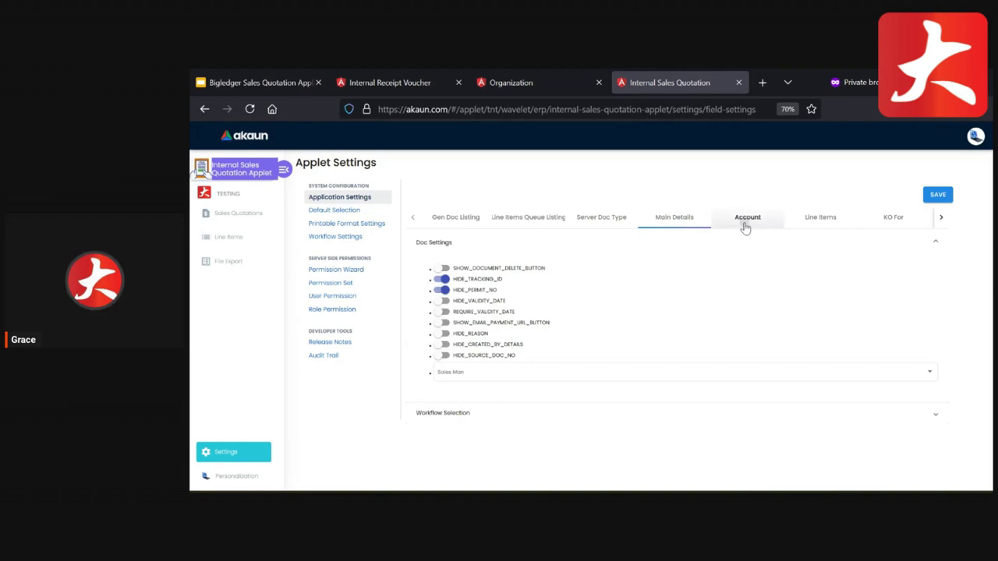
pyautogui.click(832, 217)
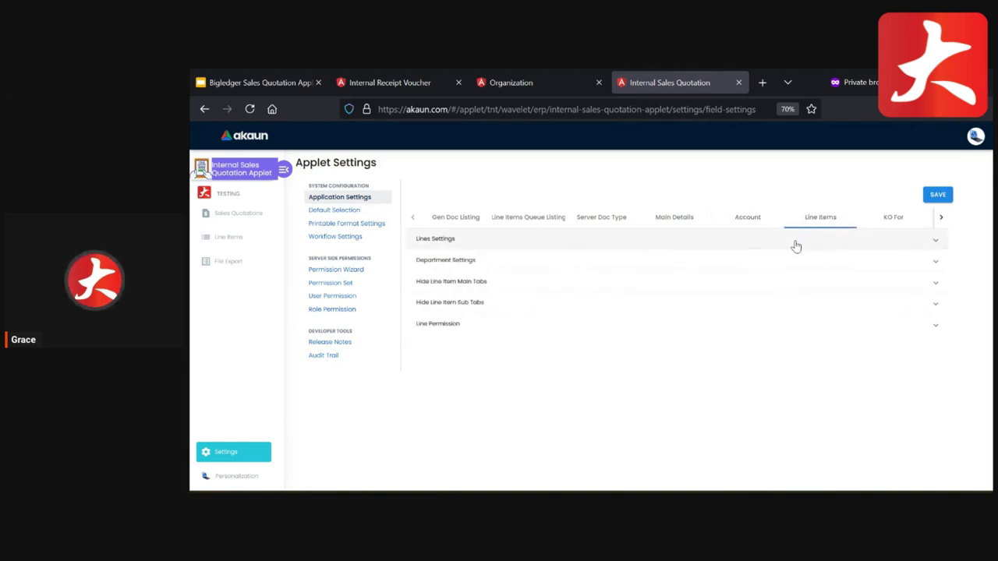
pyautogui.click(796, 245)
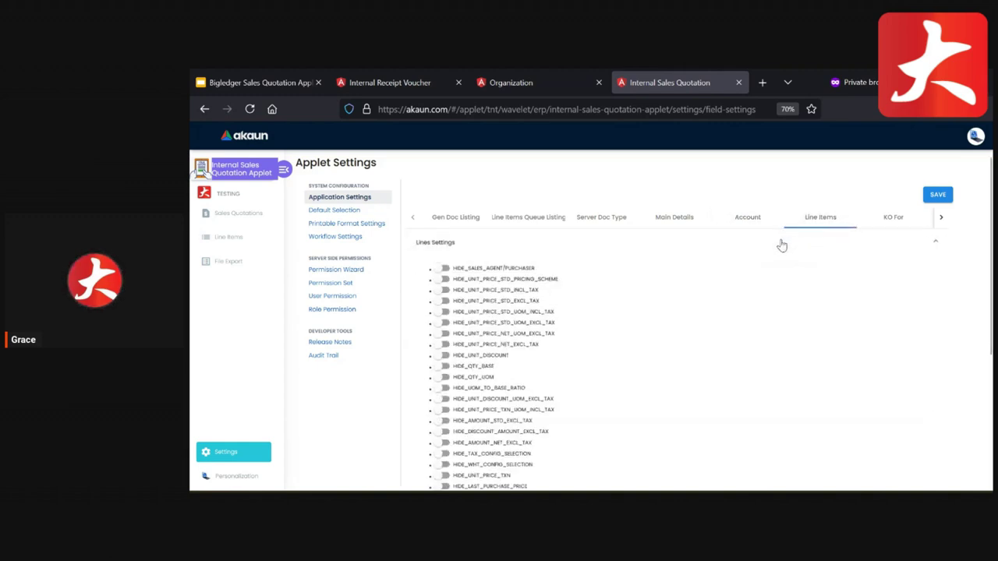
# - Enable HIDE_KO_FOR_TAB in the KO For application settings
pyautogui.click(877, 218)
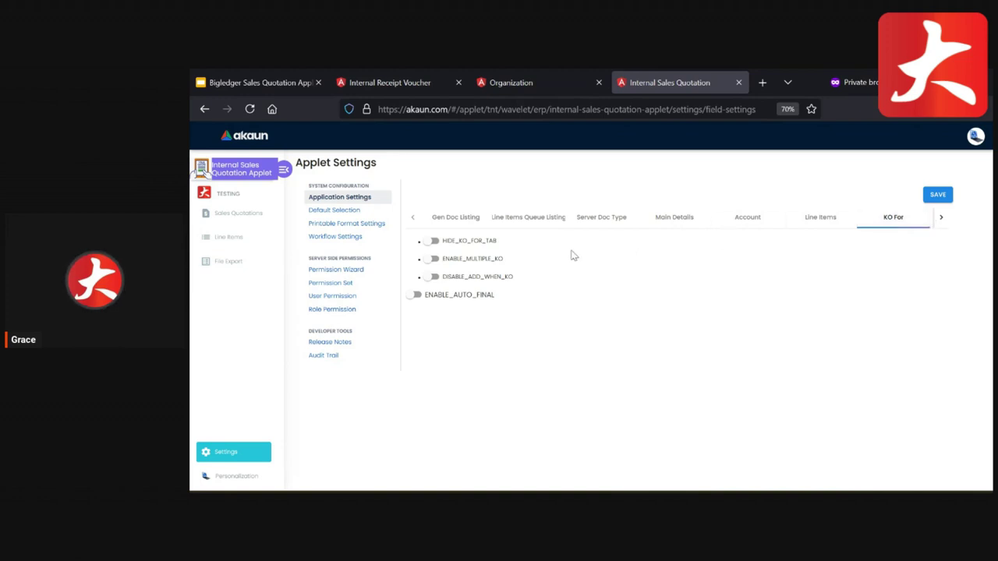
pyautogui.click(464, 241)
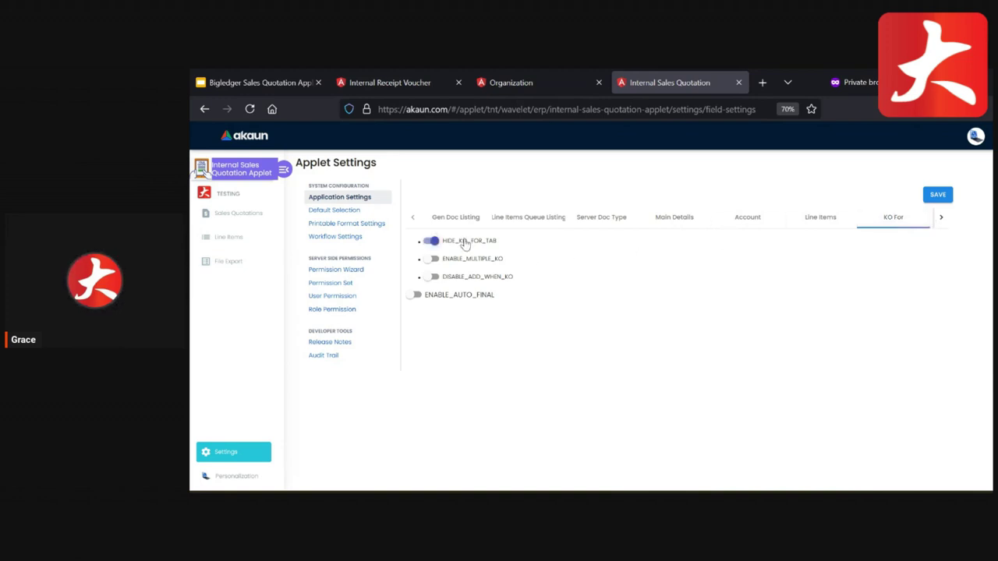
# - View the Delivery Details, Department Hdr, Attachment, Email and Contra application settings, and open the Default Selection settings
pyautogui.click(940, 220)
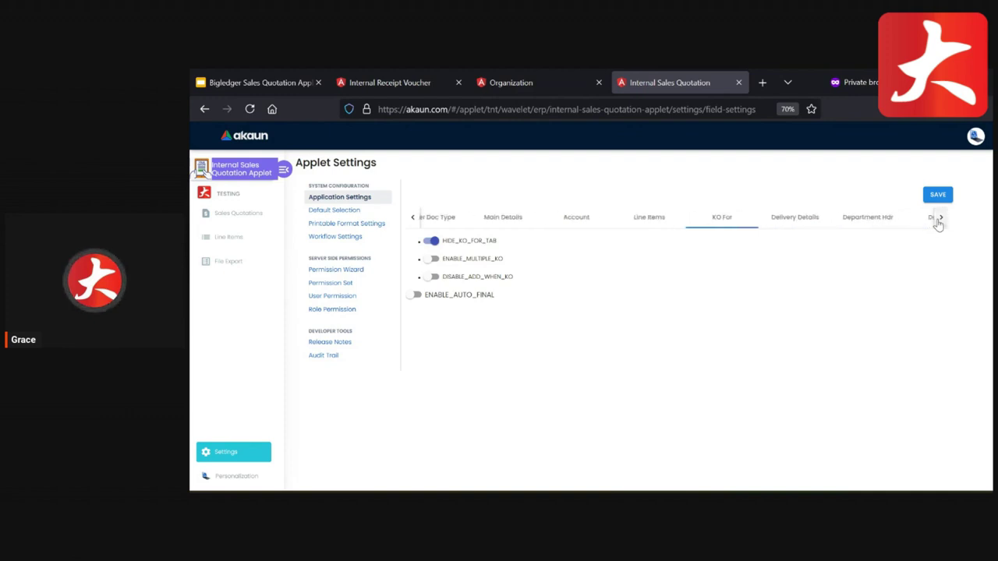
pyautogui.click(819, 223)
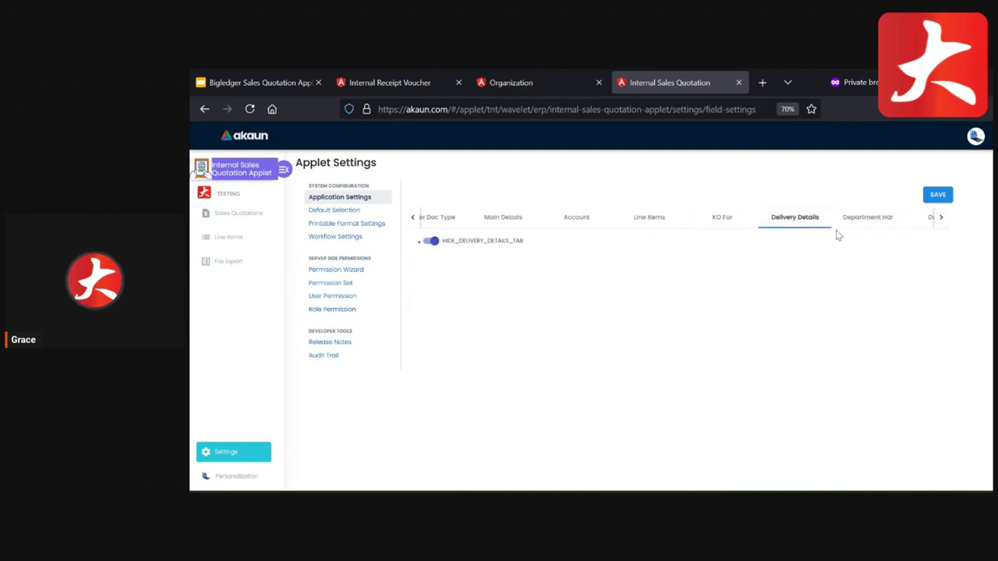
pyautogui.click(858, 225)
pyautogui.click(941, 222)
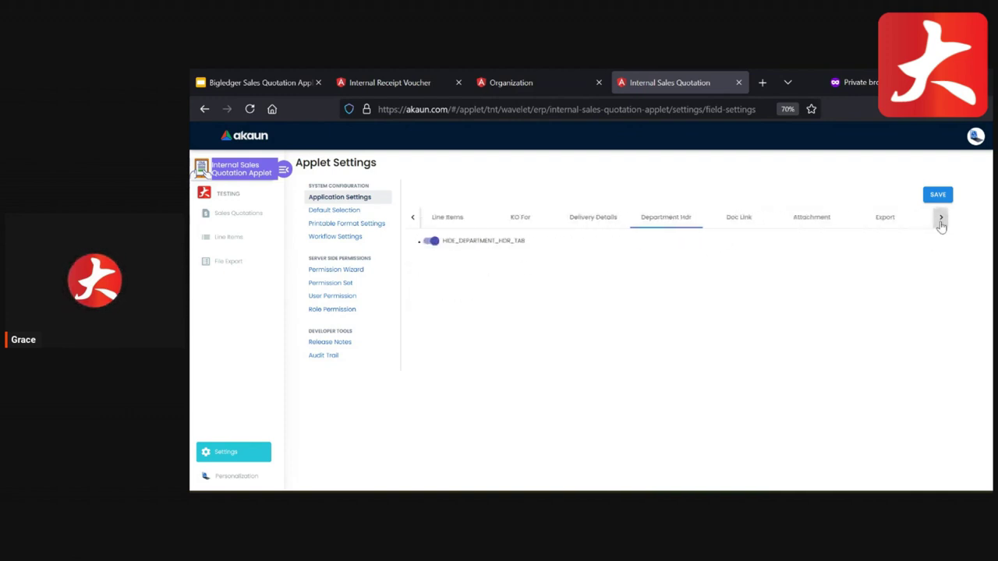
pyautogui.click(669, 220)
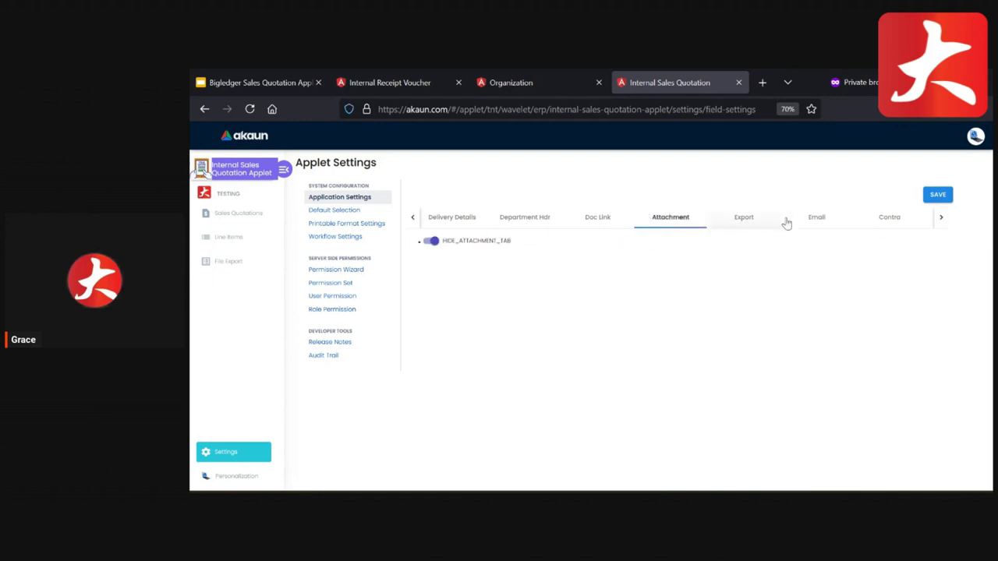
pyautogui.click(816, 225)
pyautogui.click(886, 224)
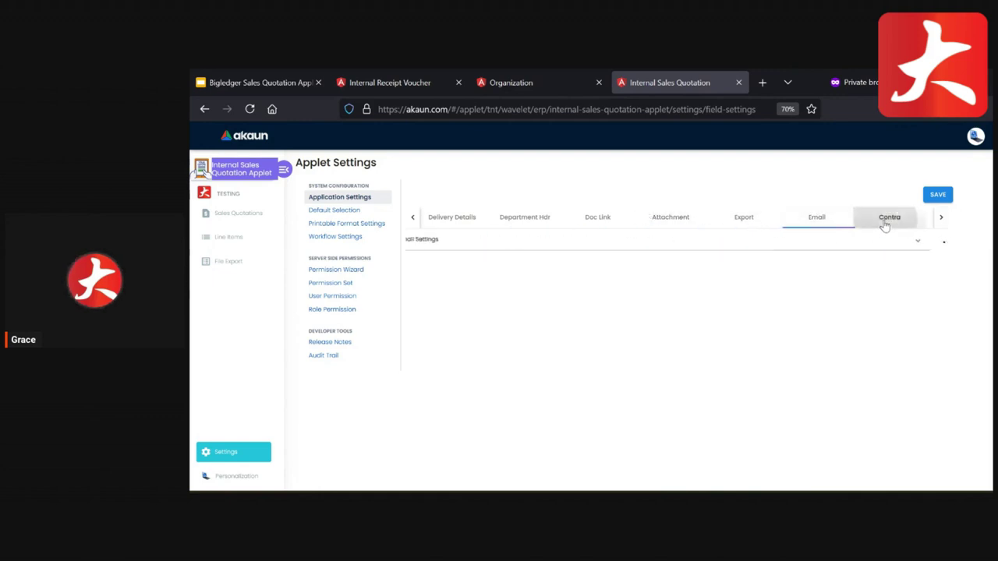
pyautogui.click(940, 219)
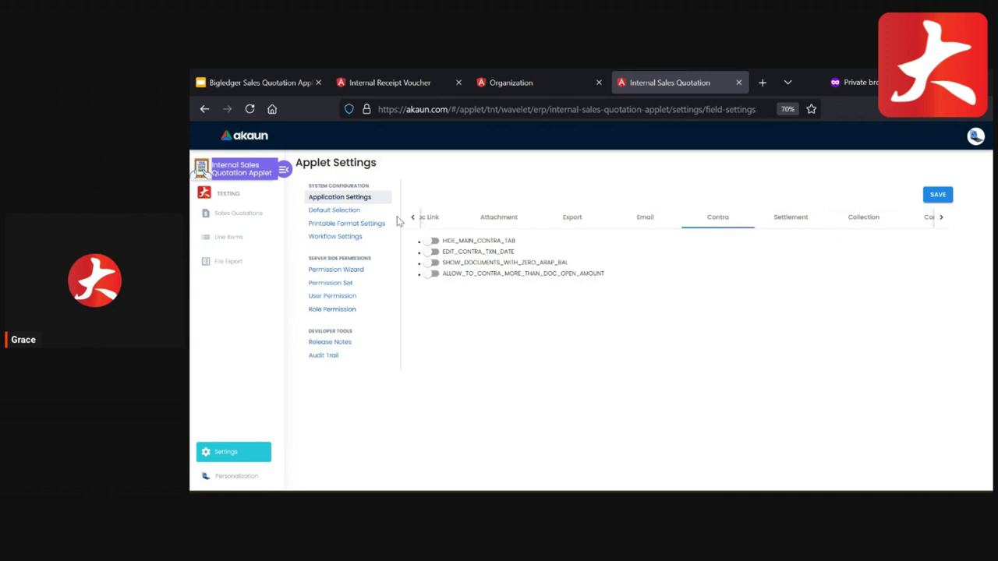
pyautogui.click(359, 214)
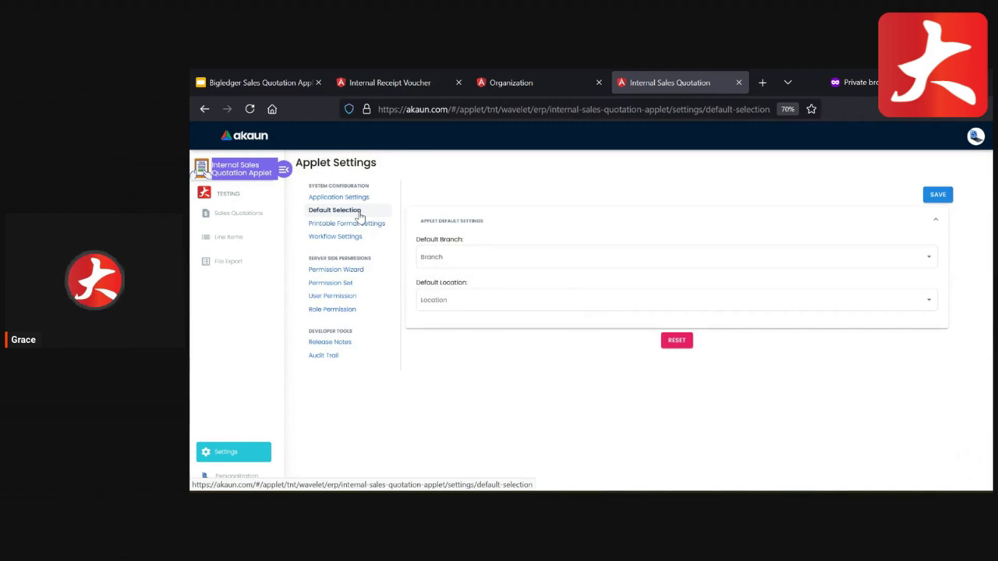
# - View the Printable Format Settings, Permission Wizard, Role Permission, User Permission and Permission Set pages of the applet settings
pyautogui.click(357, 225)
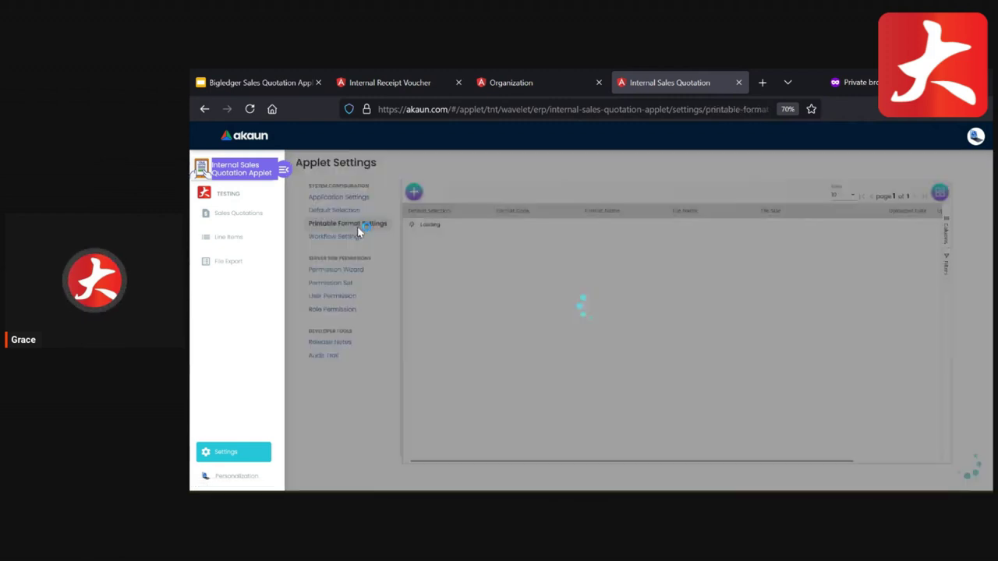
pyautogui.click(350, 269)
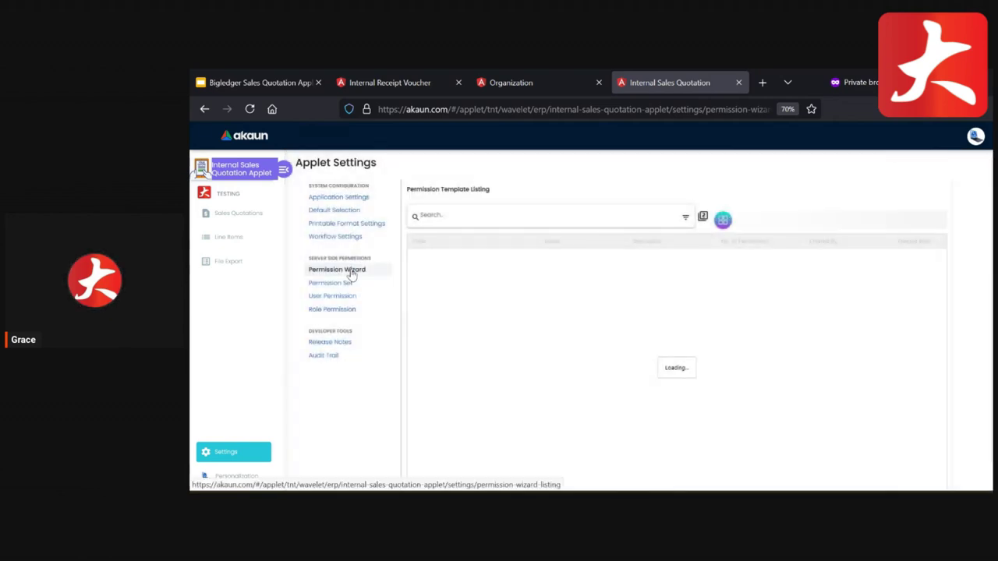
pyautogui.click(351, 311)
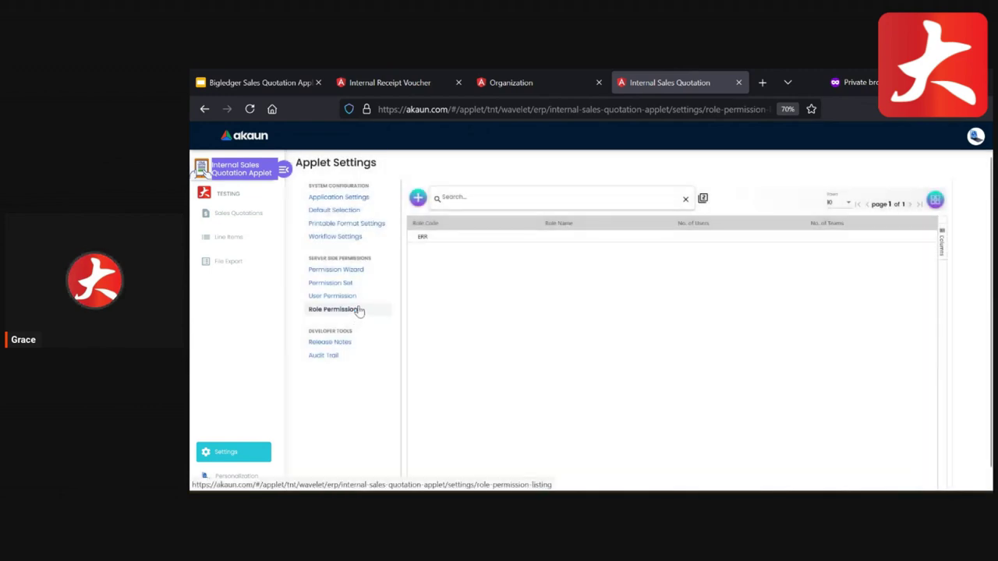
pyautogui.click(360, 299)
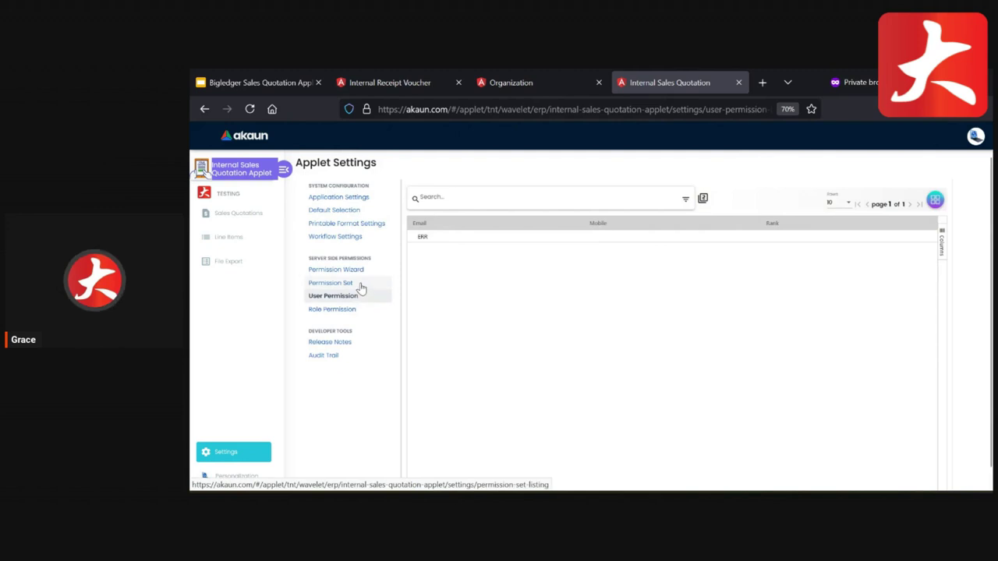
pyautogui.click(361, 285)
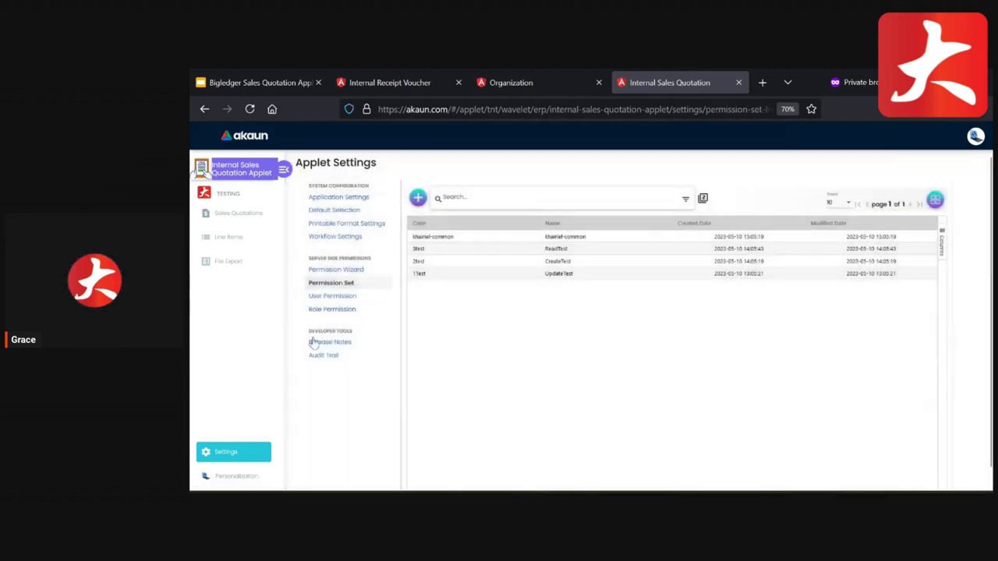
# - In the Personalization default selection, choose AC-TEST-BRANCH-1 as the default branch and open the default location choices
pyautogui.click(237, 480)
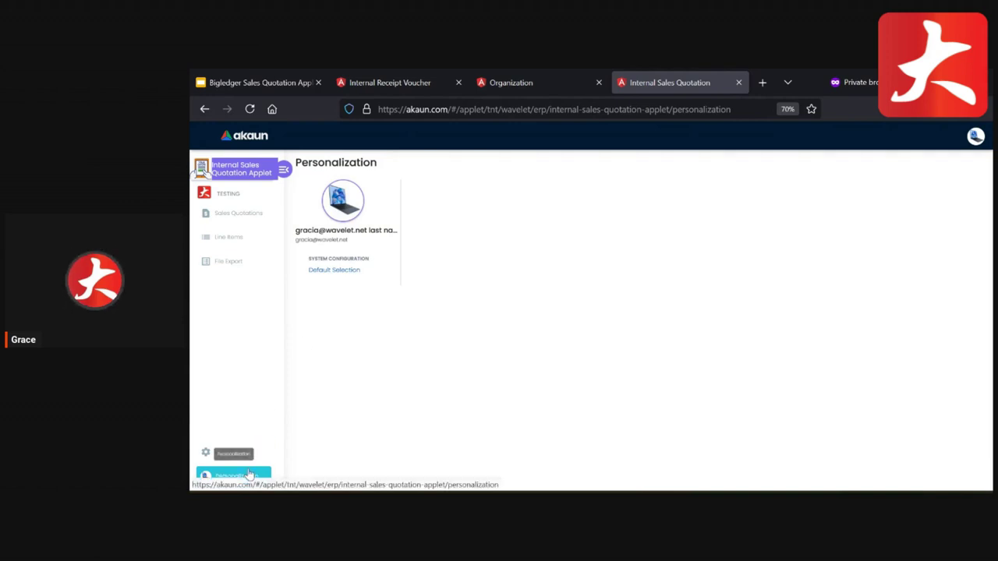
pyautogui.tripleClick(332, 241)
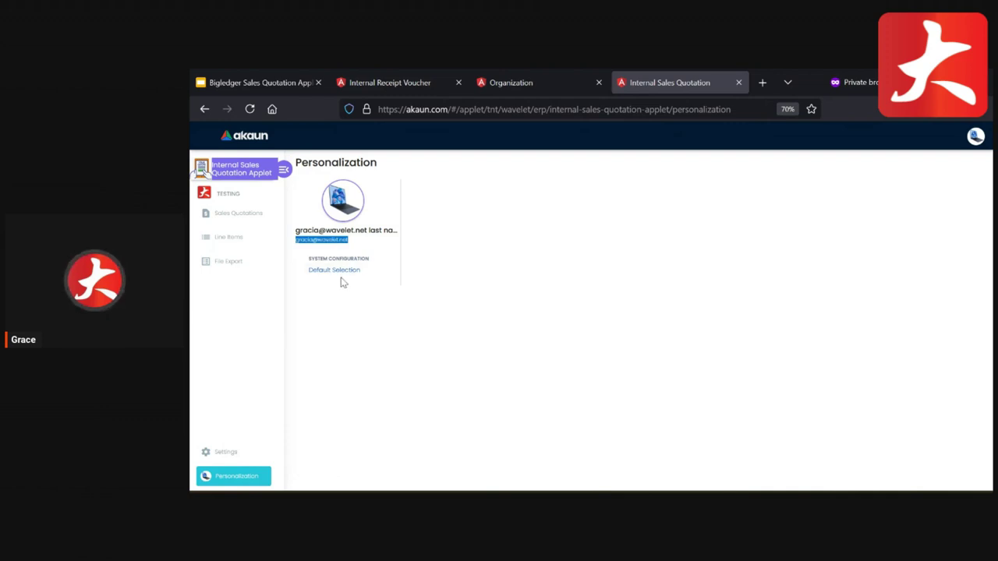
pyautogui.click(360, 270)
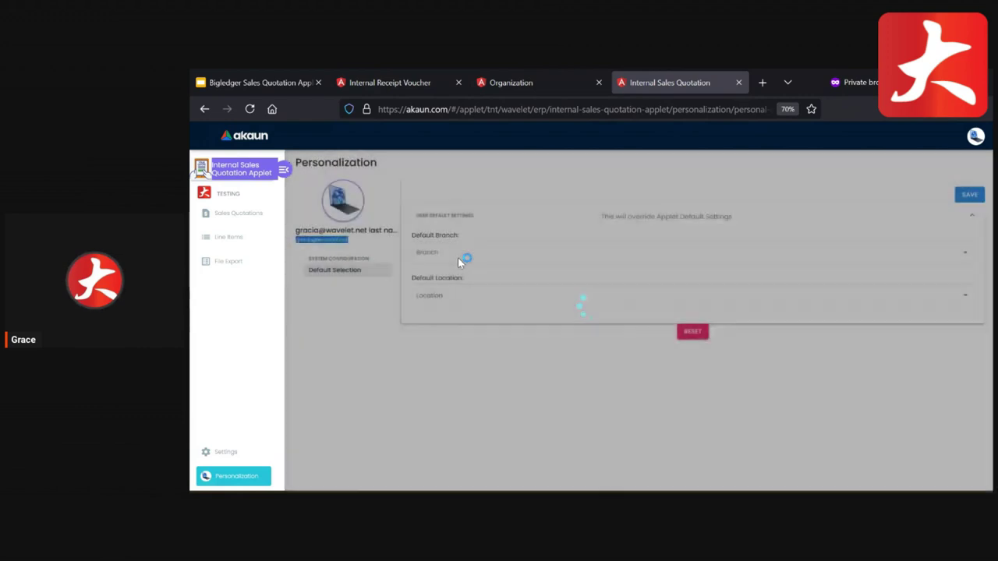
pyautogui.click(458, 257)
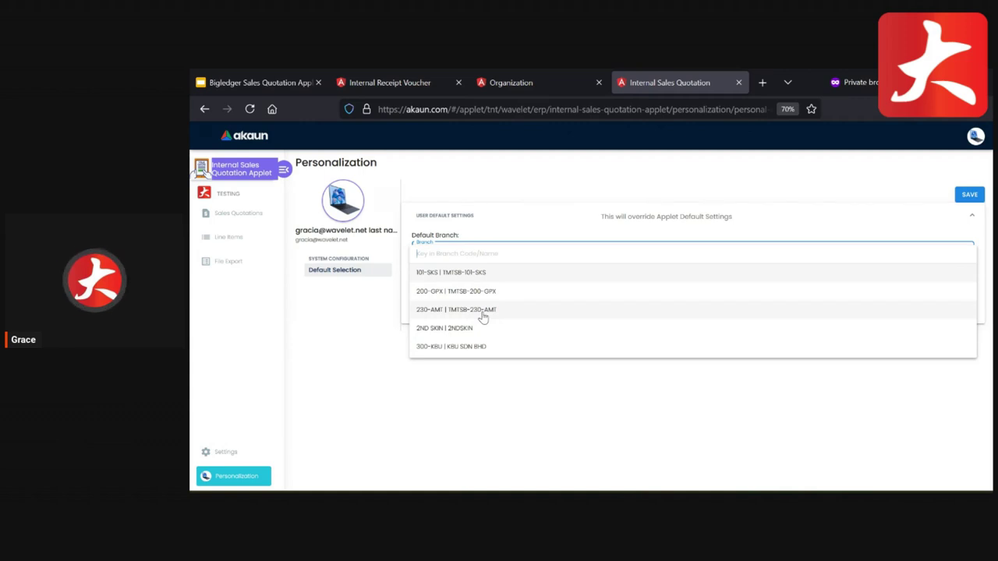
pyautogui.scroll(-5, 483, 316)
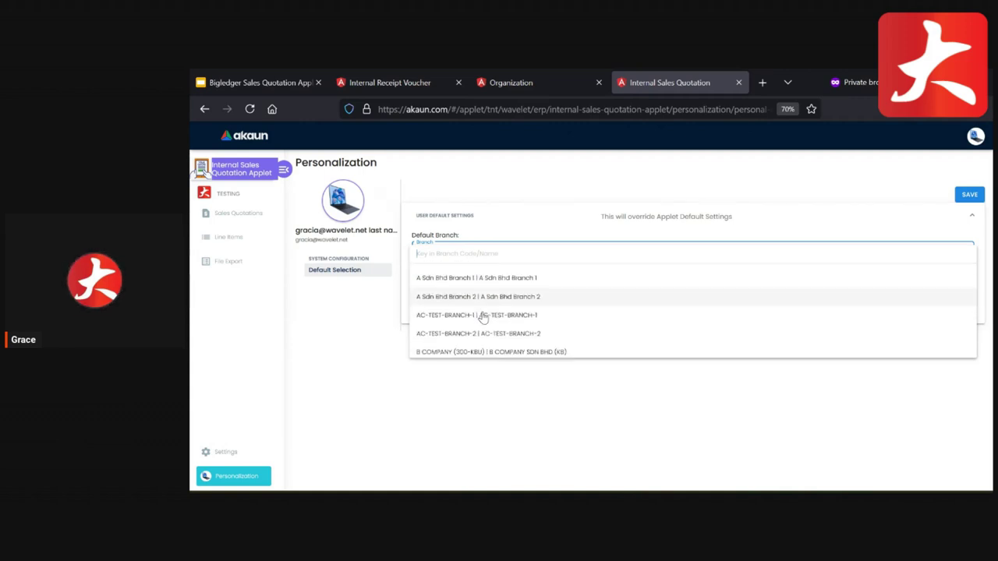
pyautogui.click(481, 314)
pyautogui.click(473, 302)
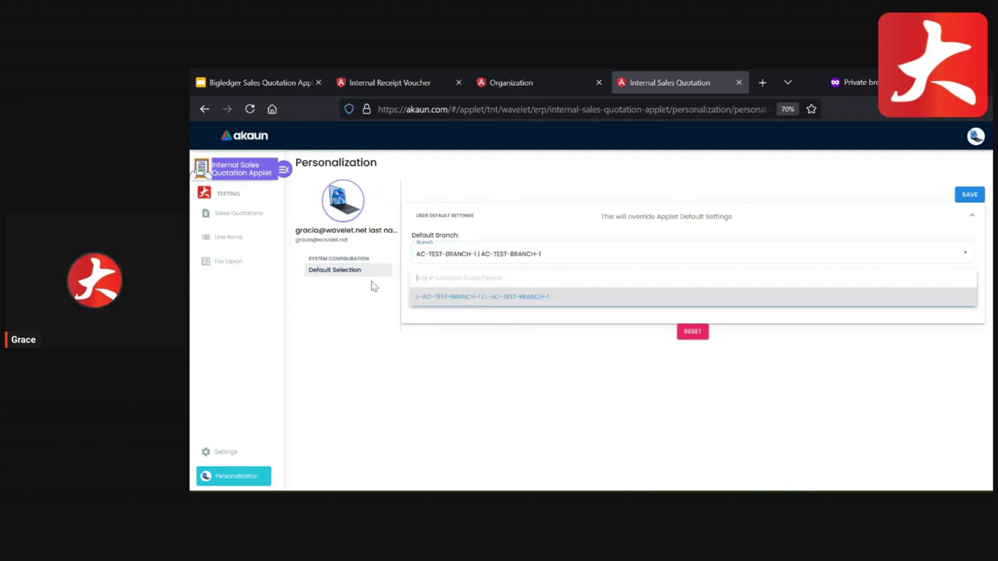
# - Open a new internal sales quotation from the Sales Quotations listing and review its branch options, keeping B COMPANY (300-KBU)
pyautogui.click(252, 218)
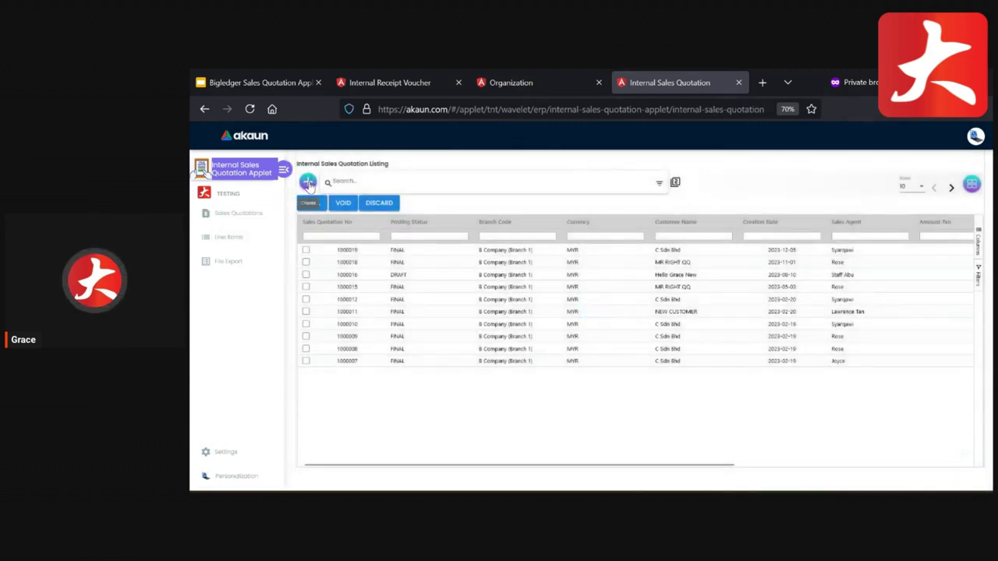
pyautogui.click(308, 181)
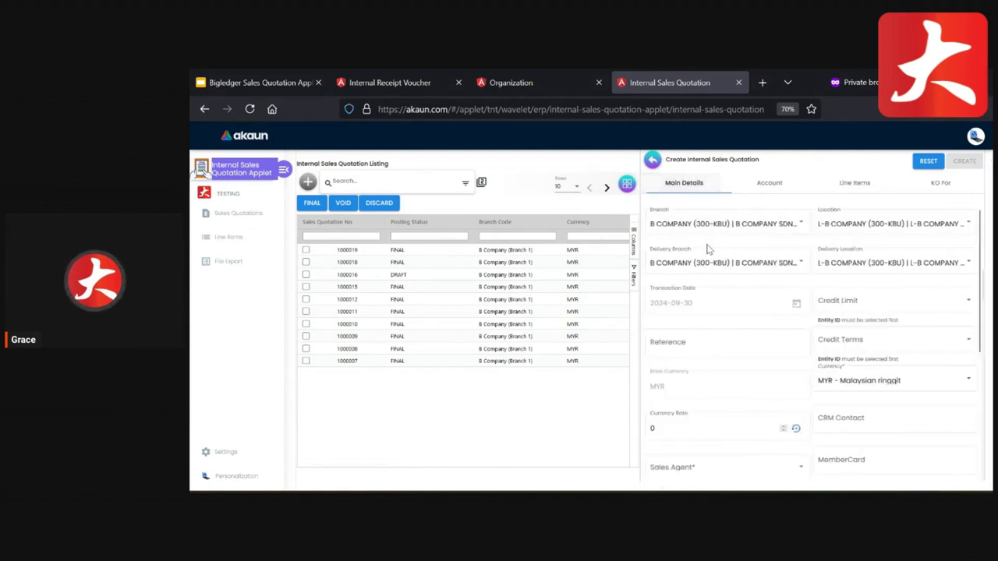
pyautogui.click(709, 230)
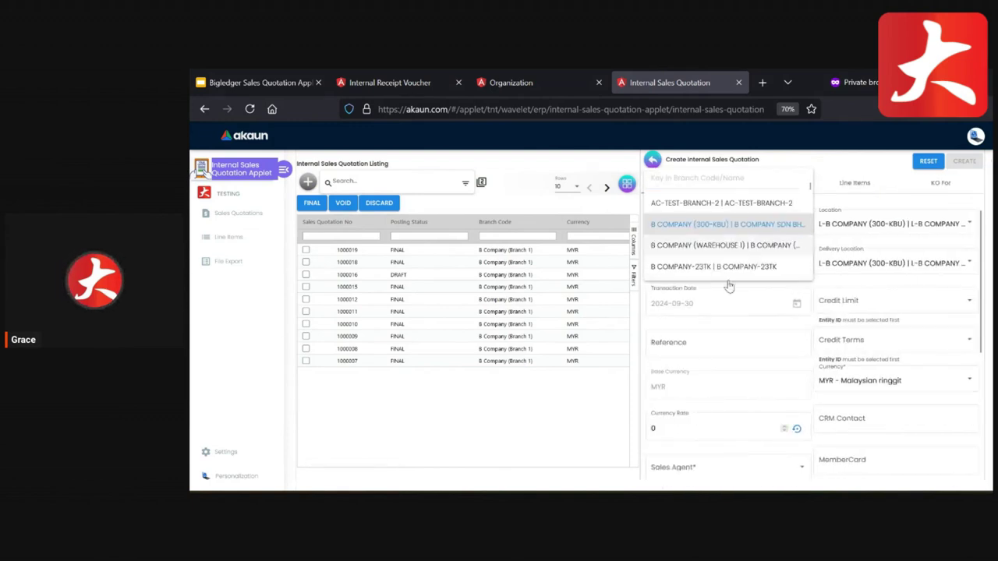
pyautogui.click(753, 225)
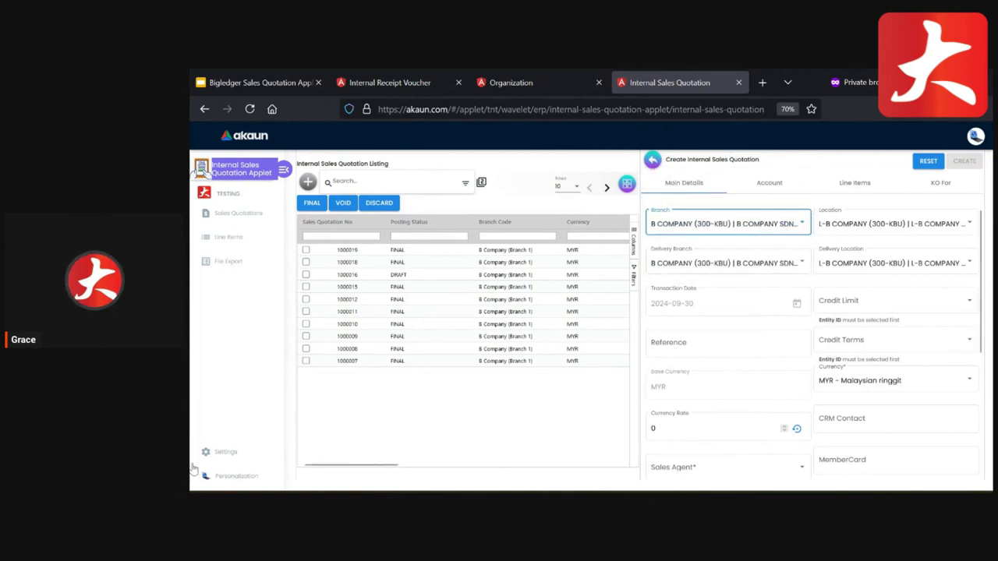
# - Switch to the Bigledger Sales Quotation Applet presentation in Google Slides and show the Q&A slide
pyautogui.click(234, 82)
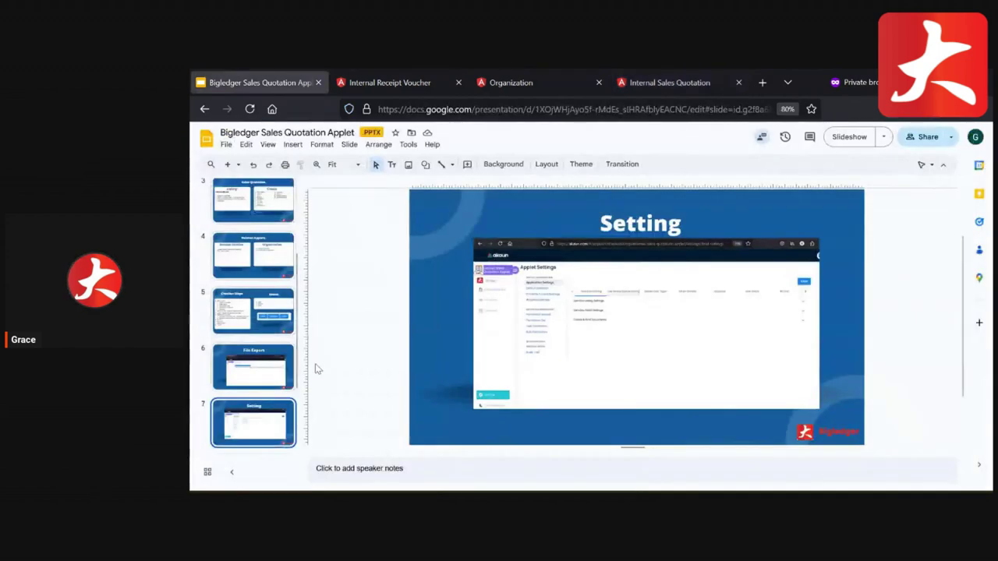
pyautogui.scroll(-2, 248, 364)
pyautogui.click(248, 364)
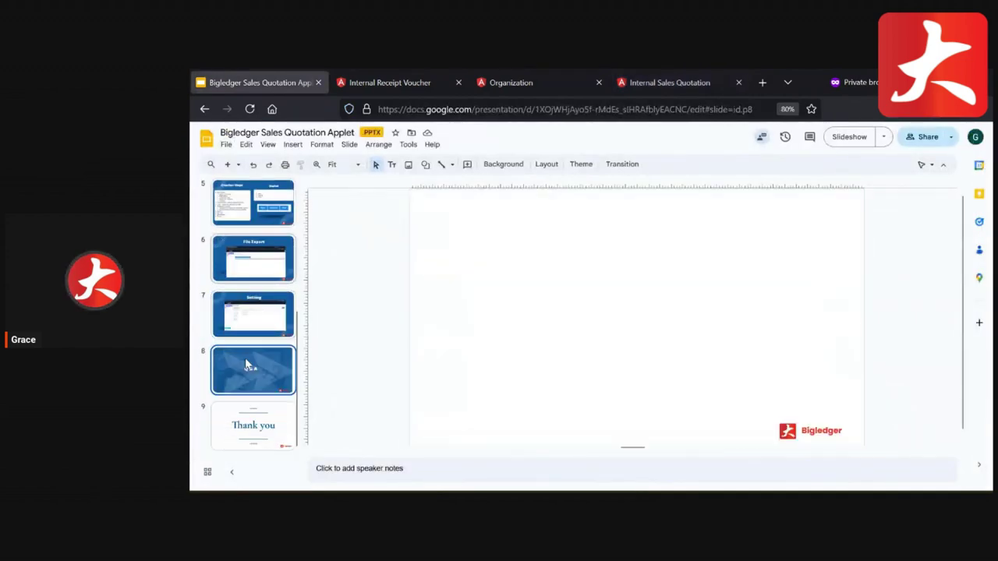
# - Return to the Internal Sales Quotation applet and close the new quotation form without creating it
pyautogui.click(662, 74)
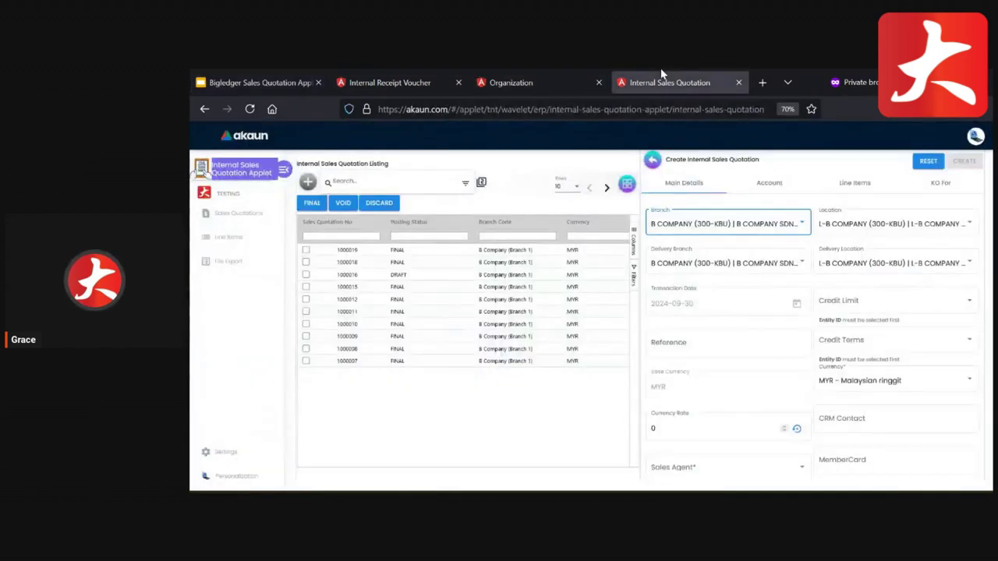
pyautogui.click(652, 162)
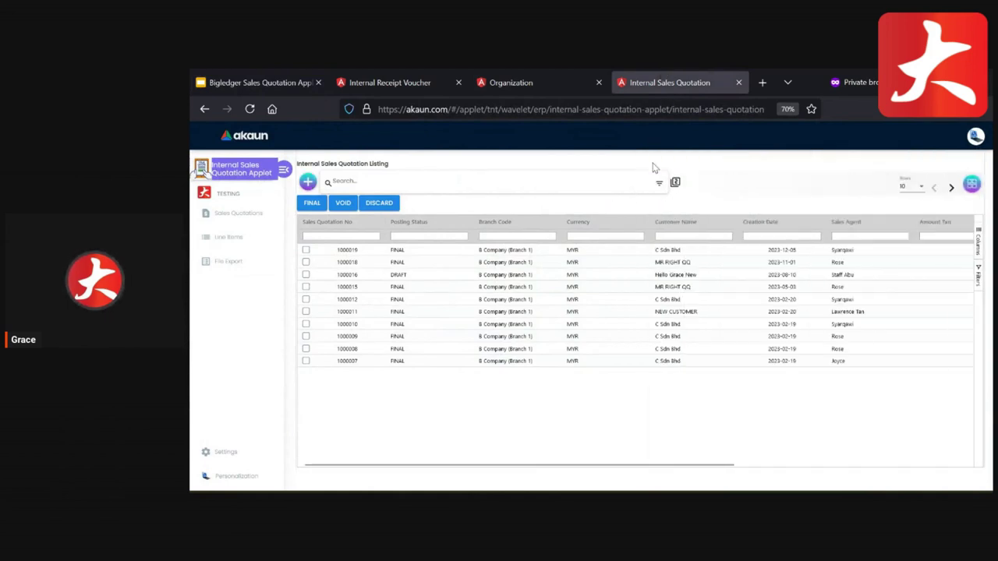